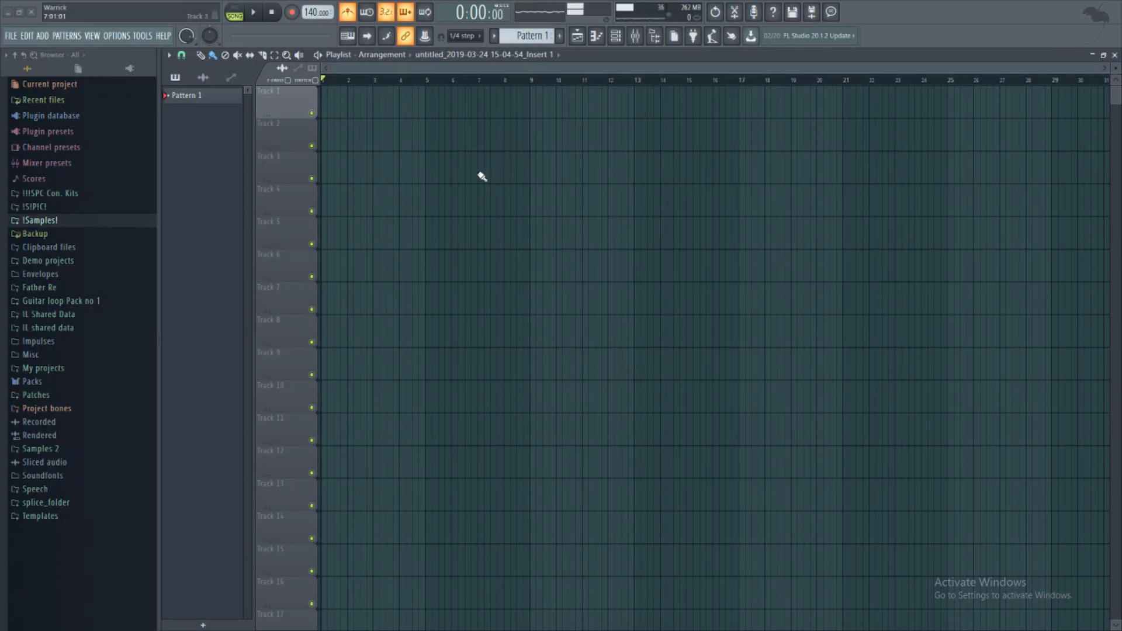
Step: Open the mixer at full size and find Guitar Rig 5 in the plugin list for Insert 1's first effect slot
scroll(447, 69, down, 3)
scroll(447, 69, up, 3)
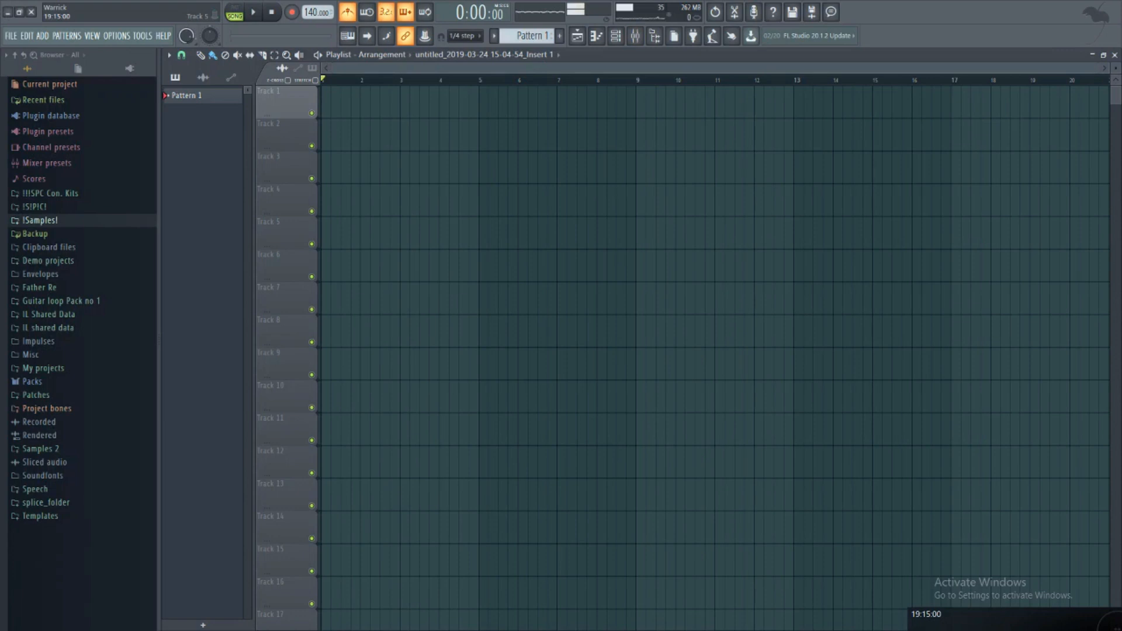
drag(1121, 130, 673, 168)
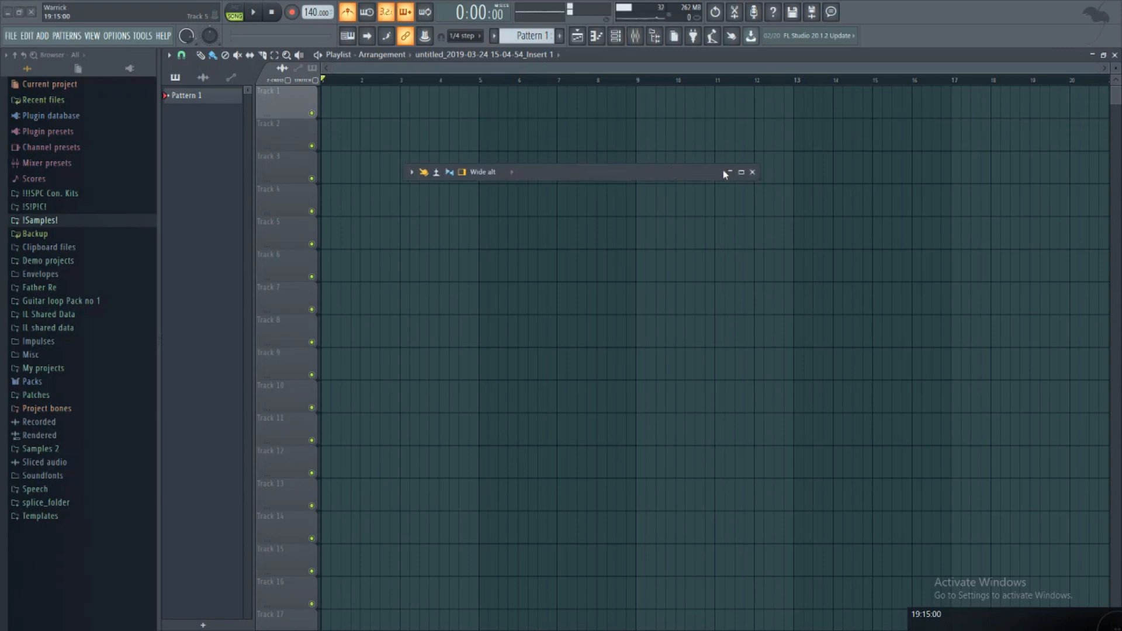
click(741, 173)
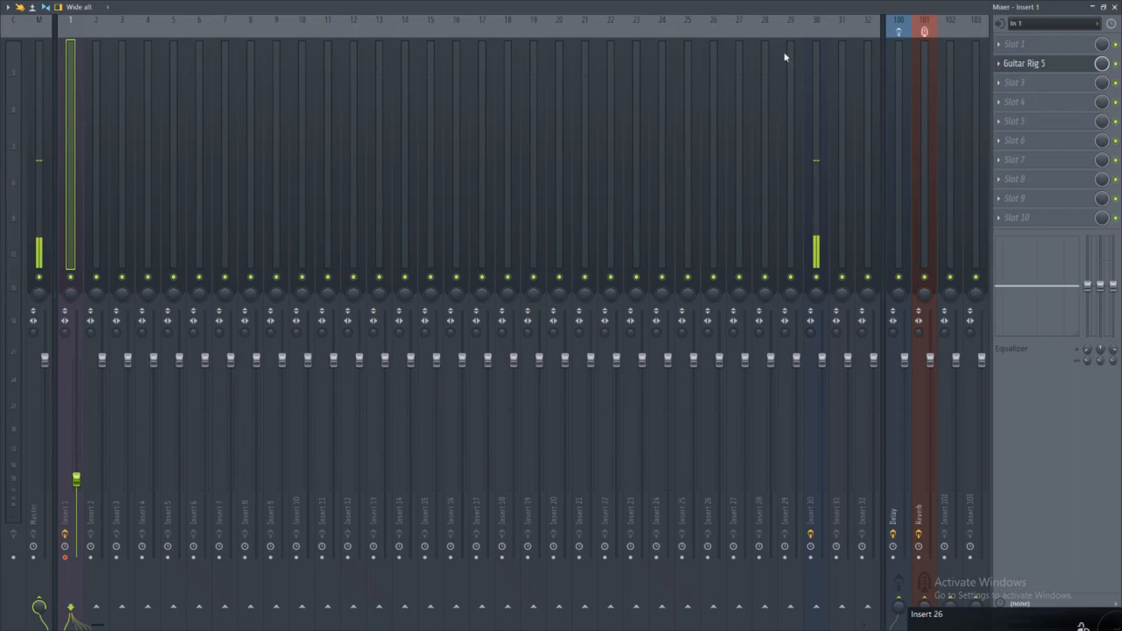
click(999, 47)
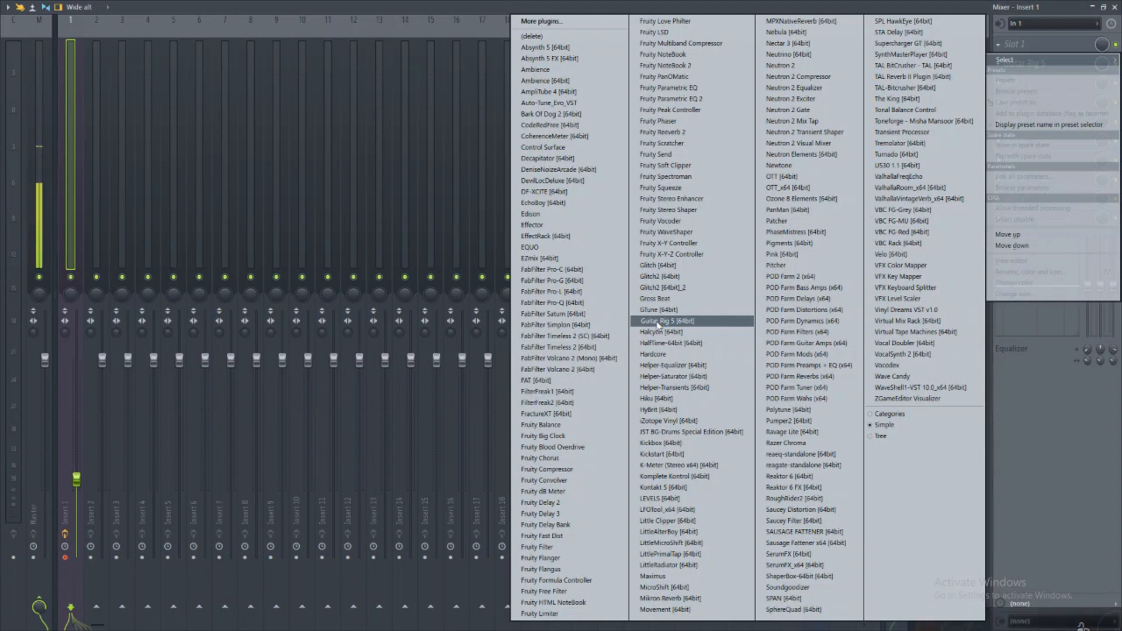
click(659, 323)
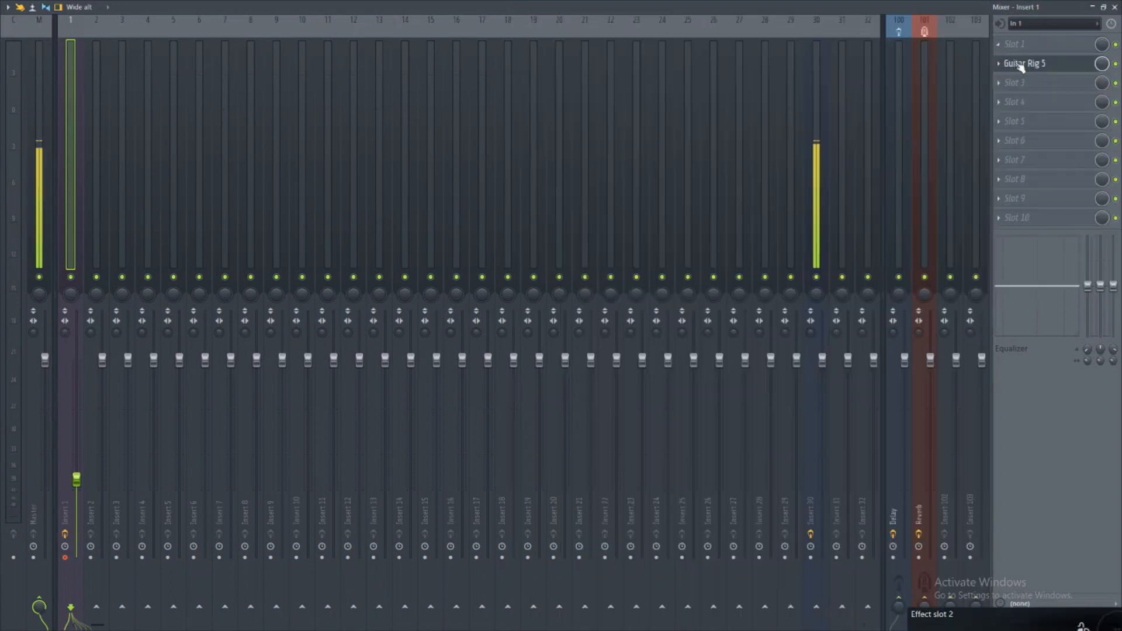
Step: Shrink the mixer back to its small window and move it away from the playlist to work in Insert 1's Guitar Rig 5
click(1093, 8)
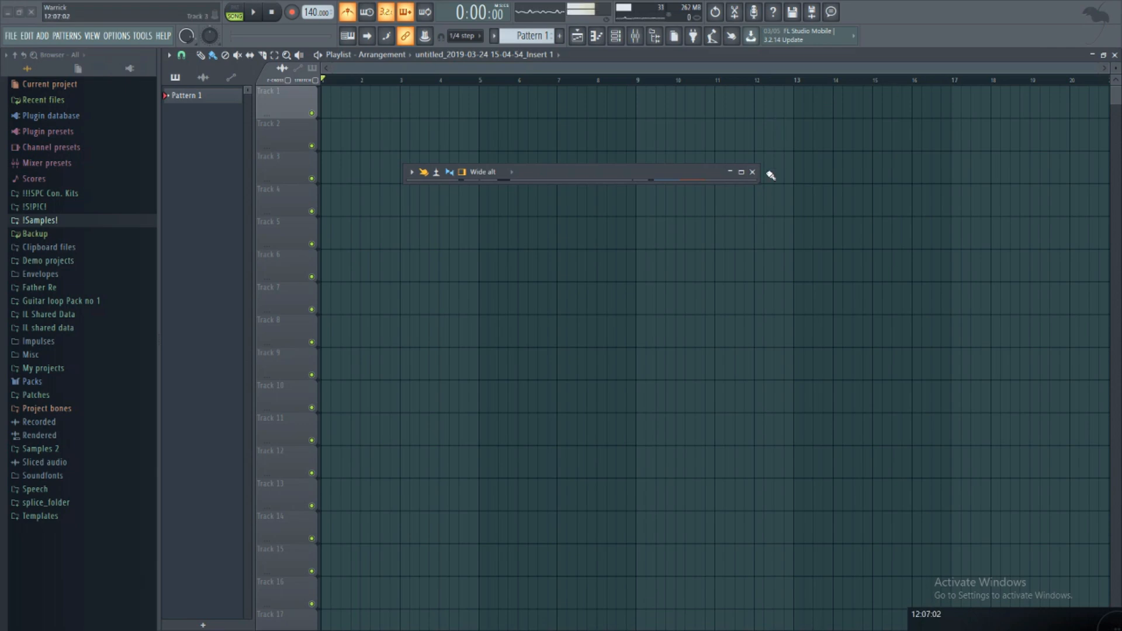
click(741, 172)
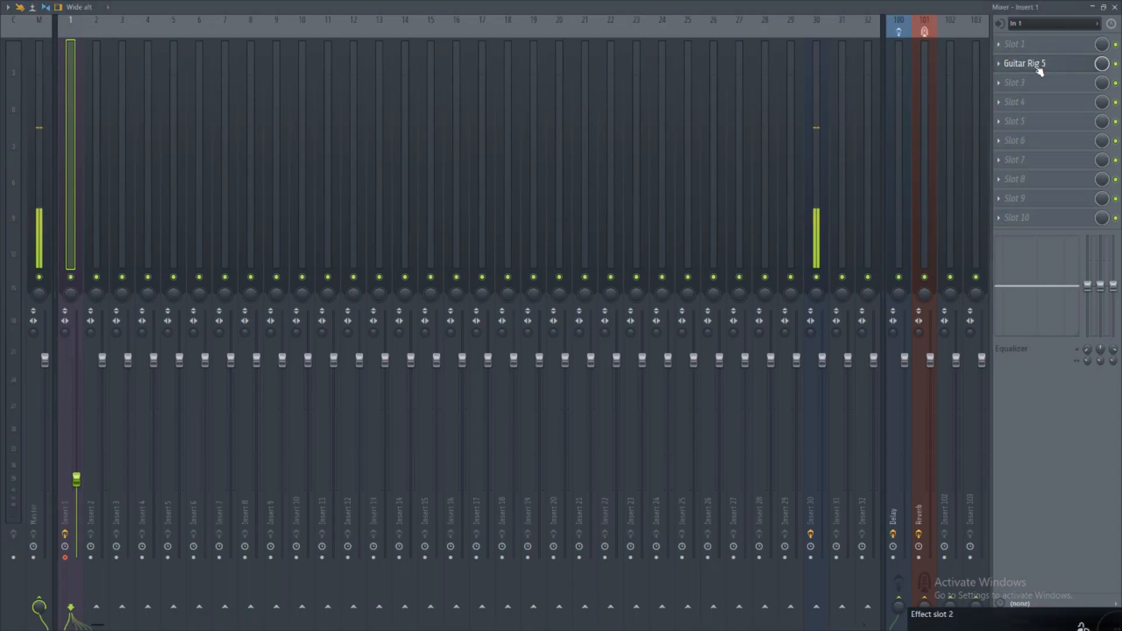
click(1091, 7)
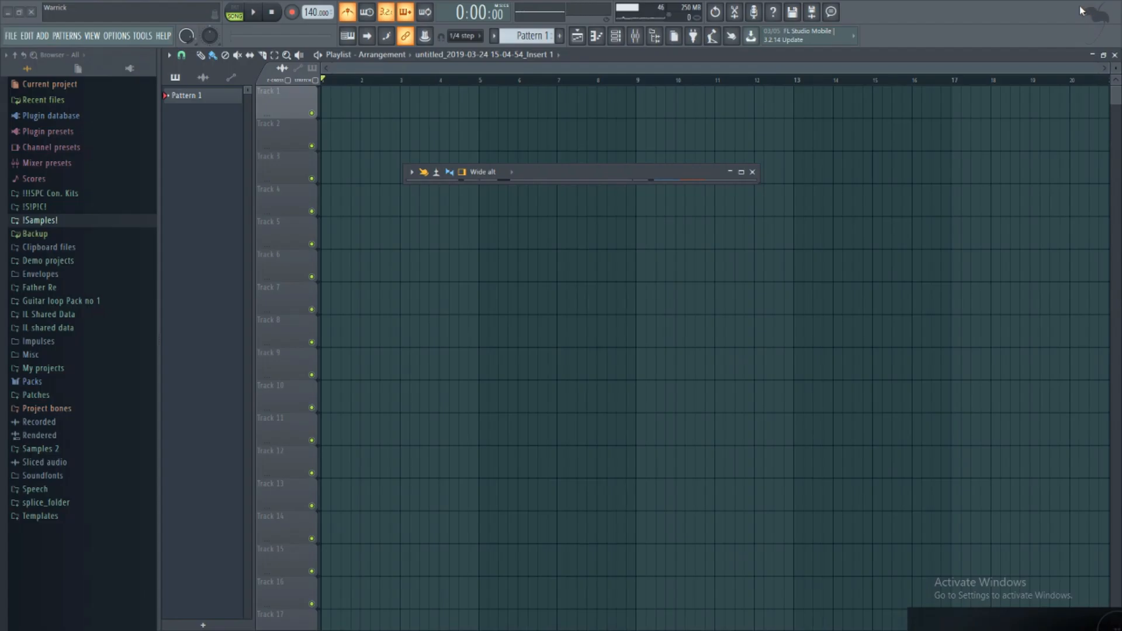
click(741, 172)
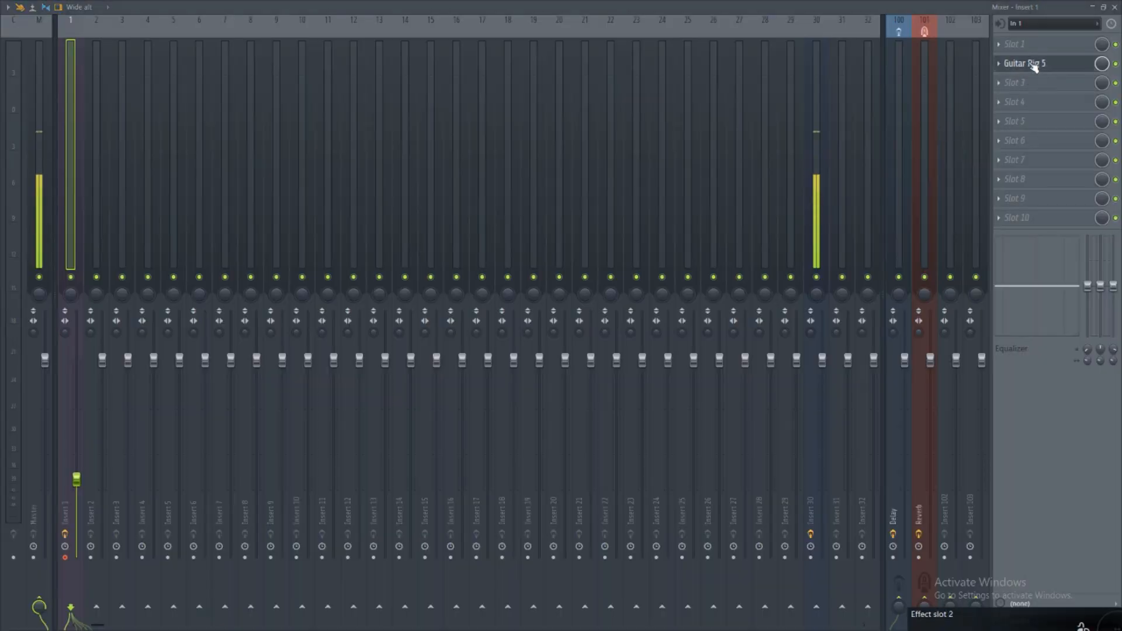
click(1091, 7)
drag(670, 174, 1121, 188)
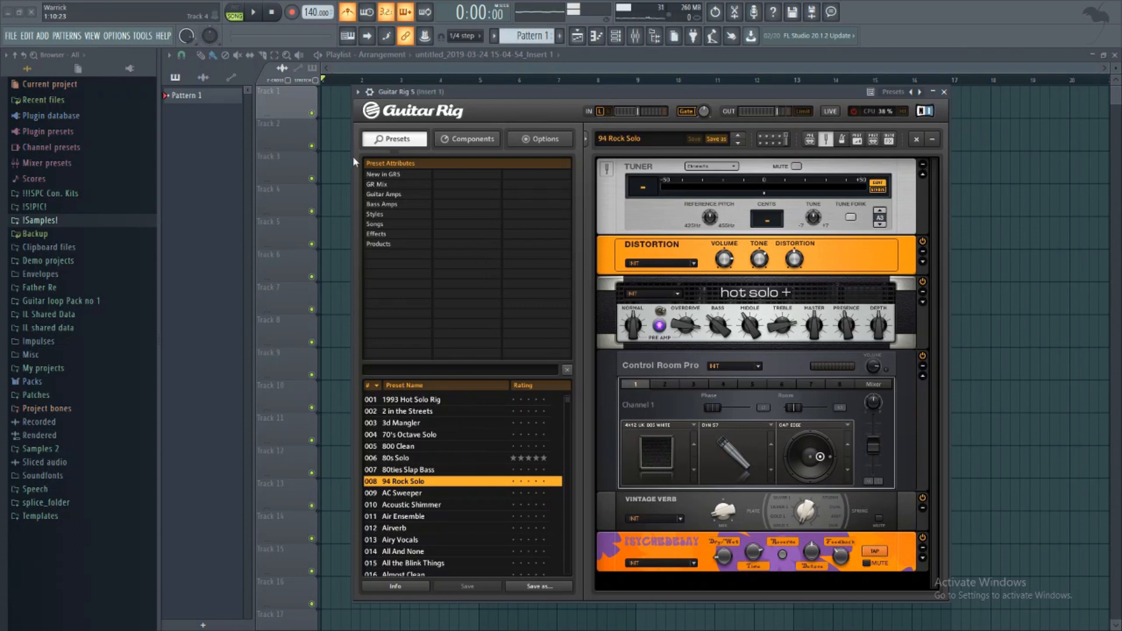
Step: Hide and show the tuner in Guitar Rig 5, and adjust the noise gate threshold to about -48 dB
click(825, 140)
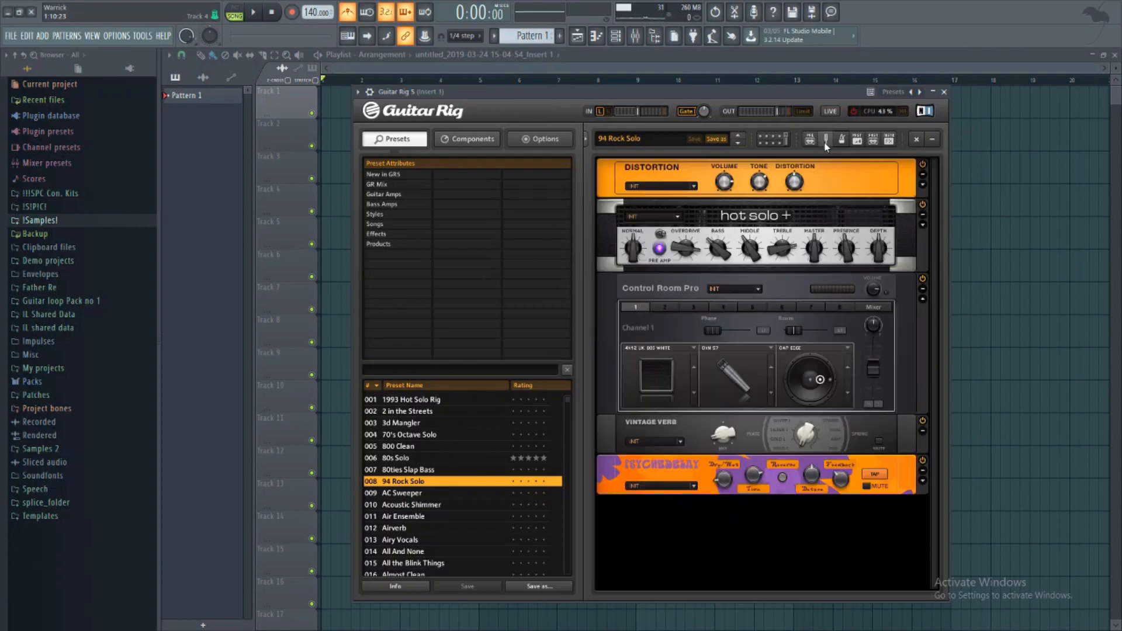
click(825, 140)
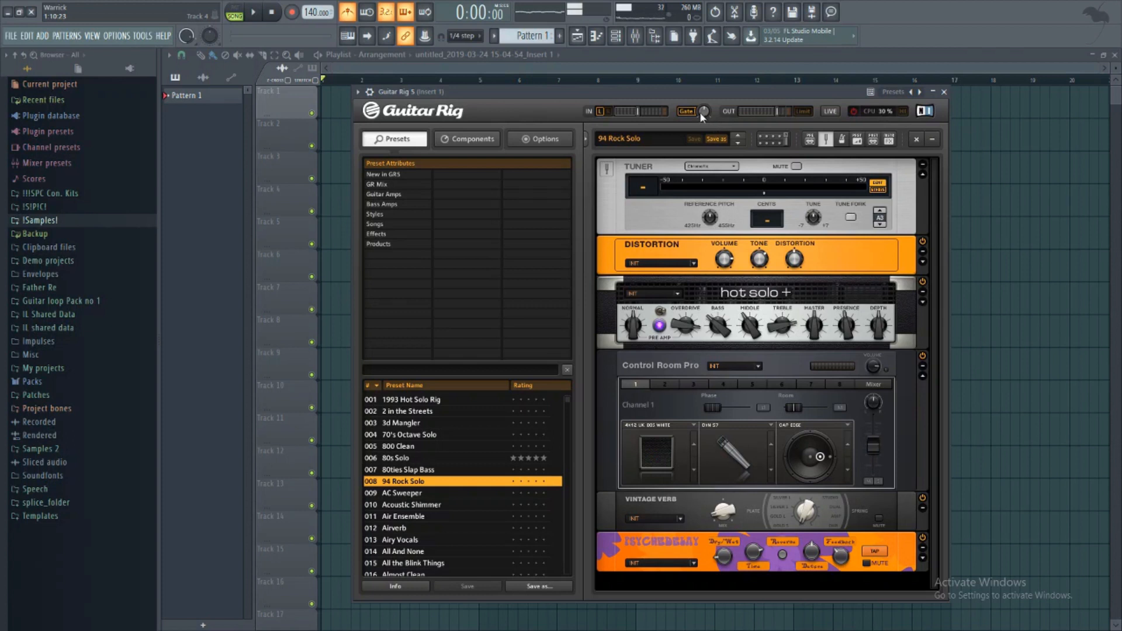
mouse_move(705, 115)
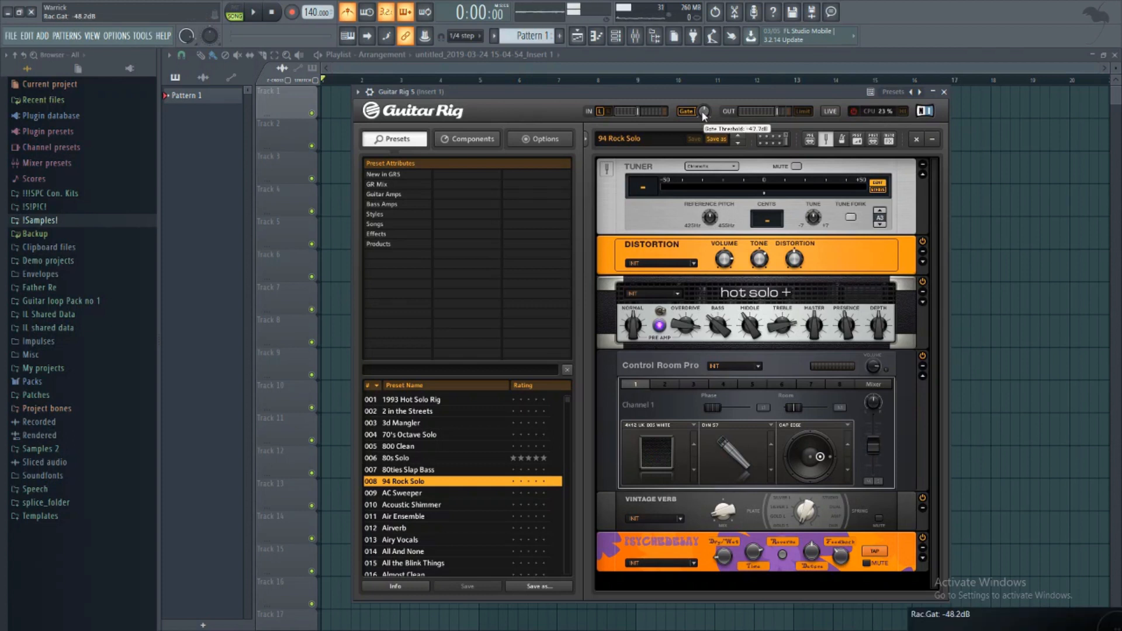
drag(703, 111, 699, 113)
click(932, 91)
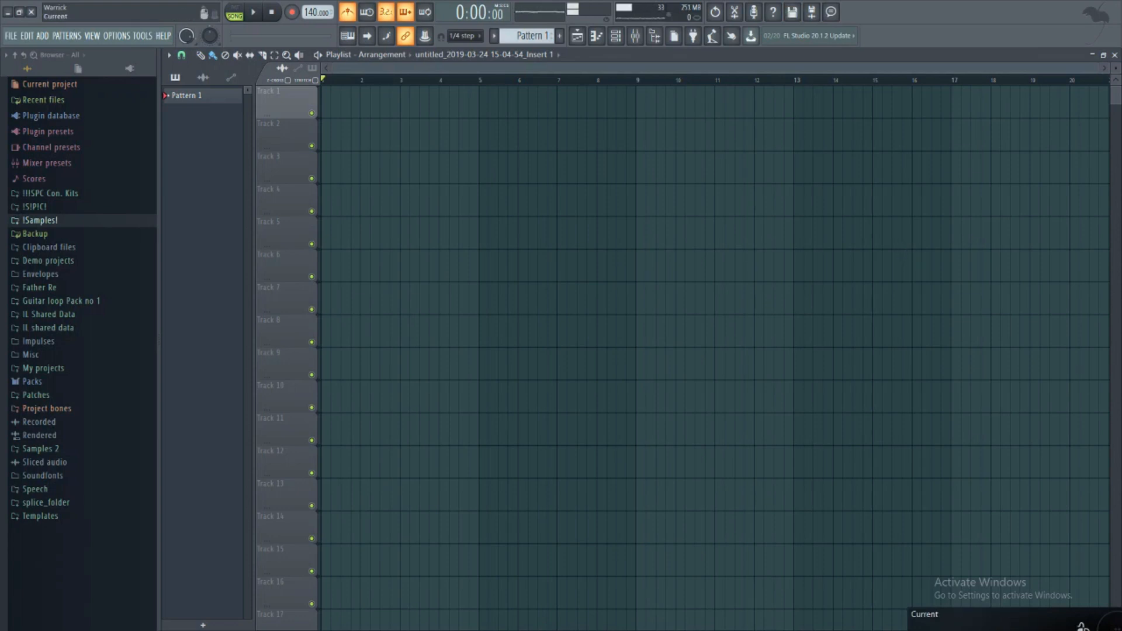
Step: Bring the mixer back over the playlist and play the metronome to check its signal on Insert 20
drag(452, 70, 461, 62)
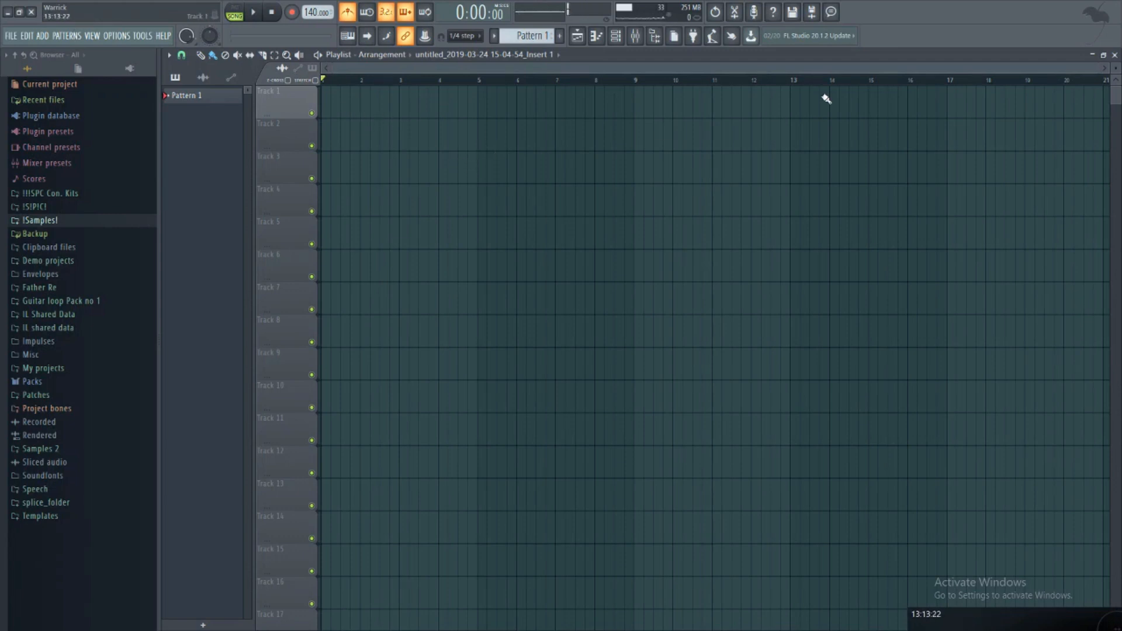
drag(1121, 251, 672, 243)
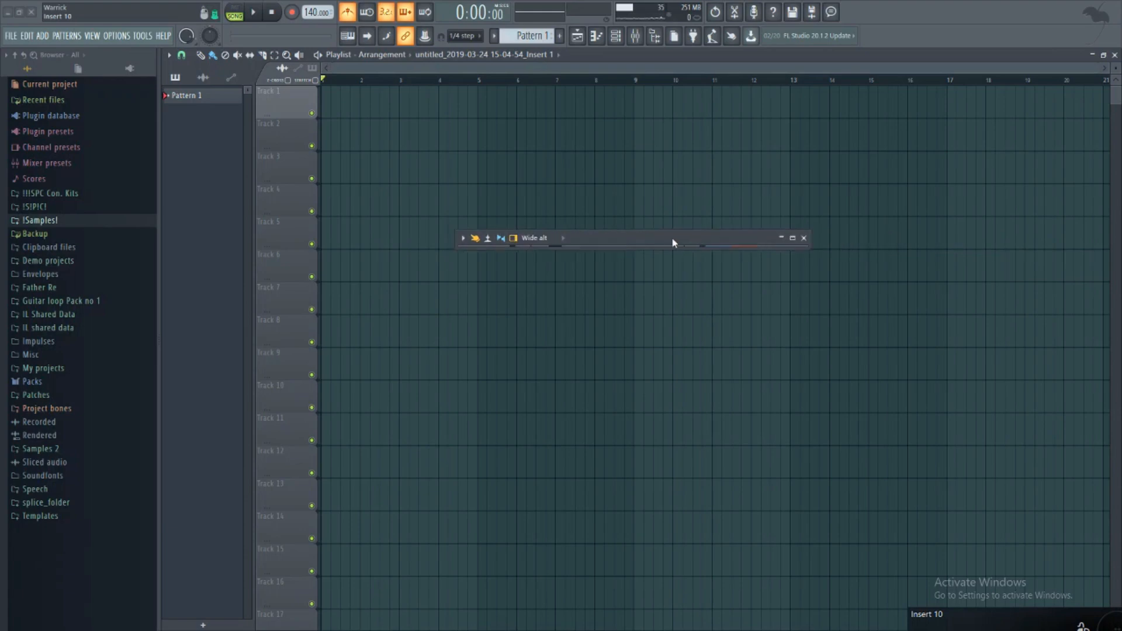
click(794, 239)
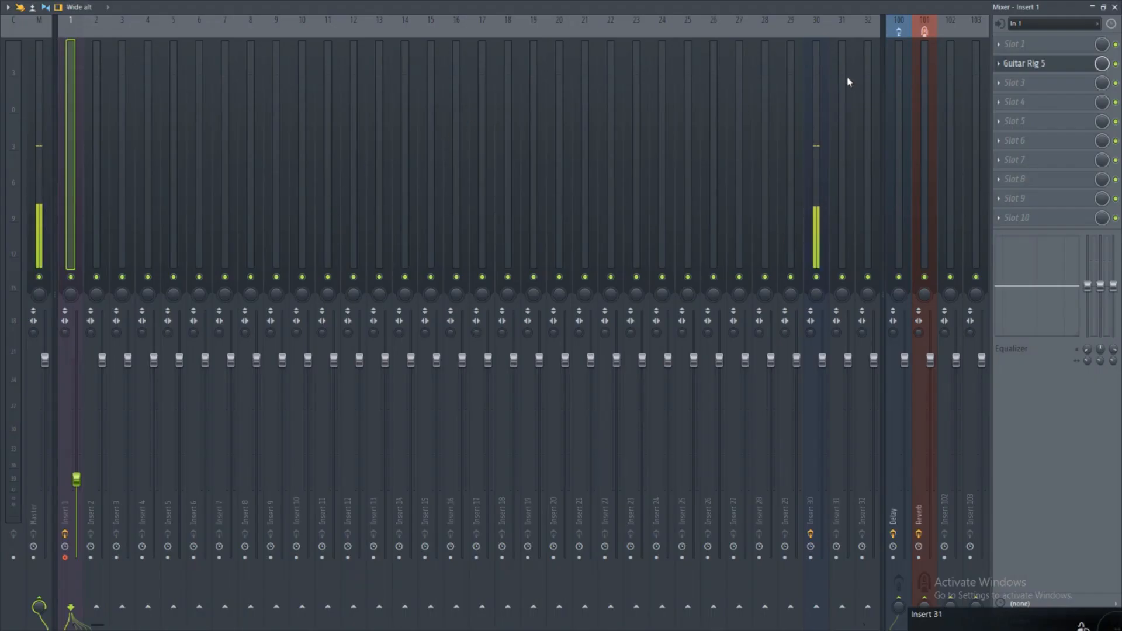
double_click(305, 3)
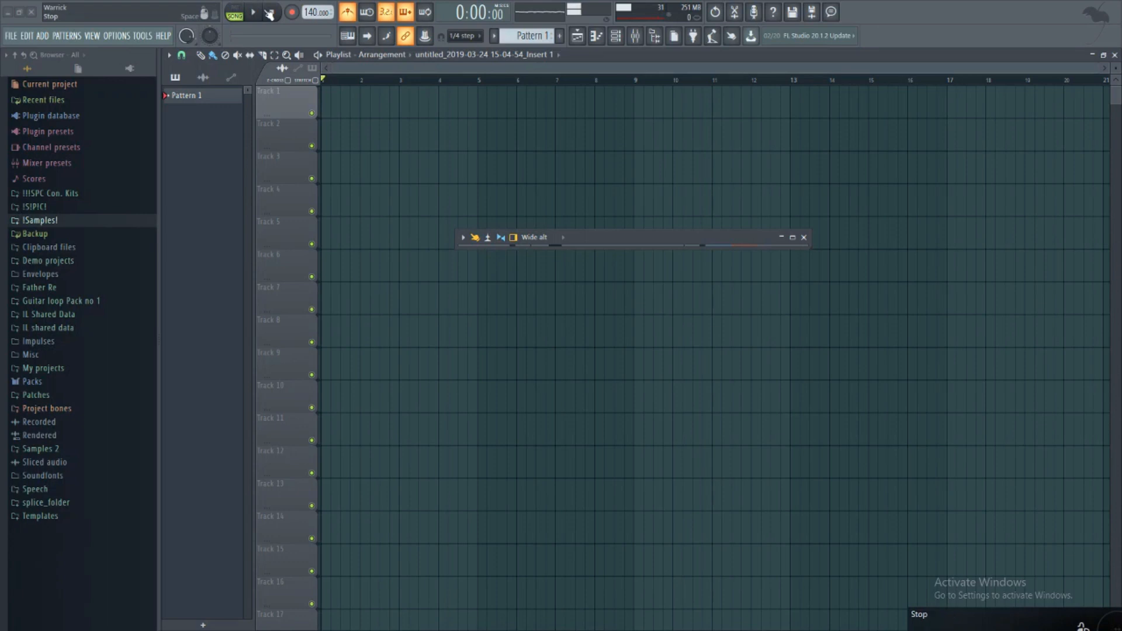
key(space)
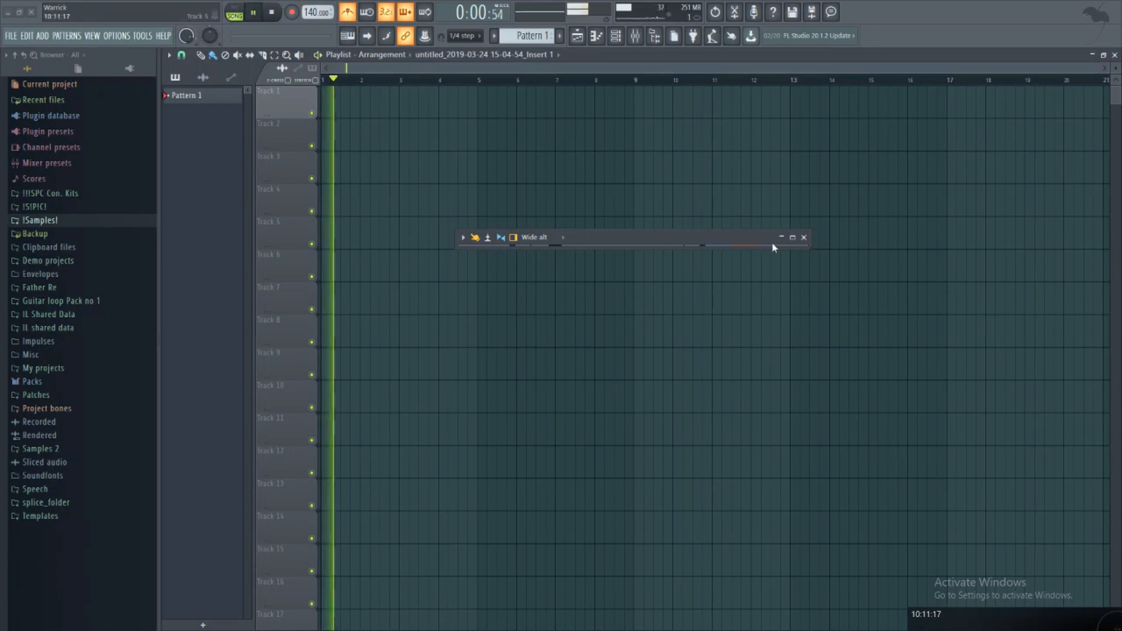
click(792, 237)
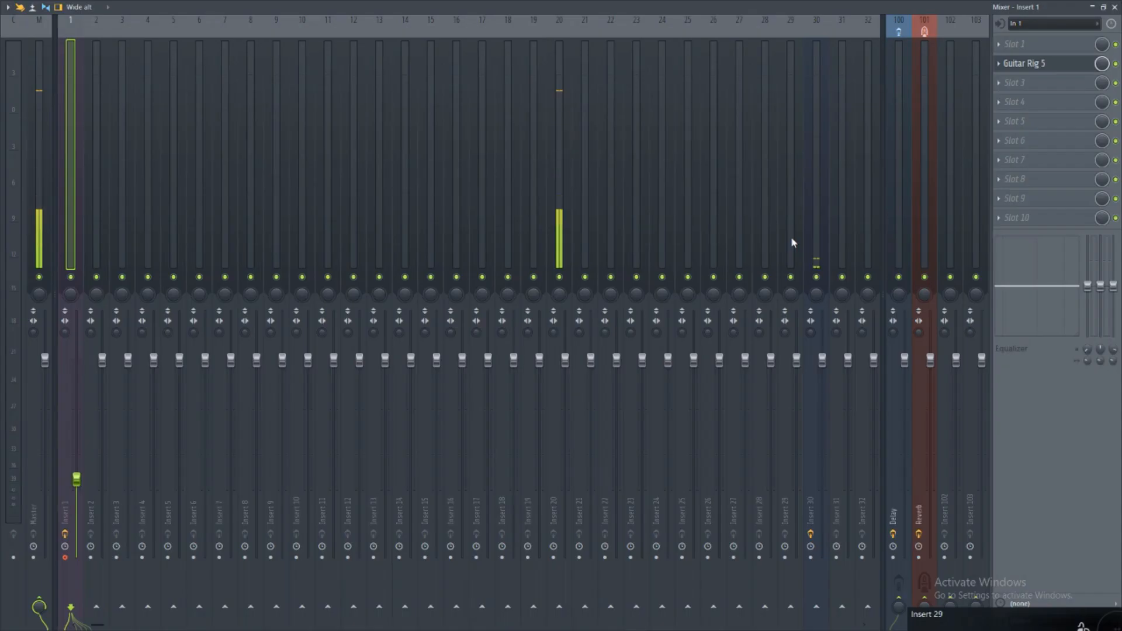
click(556, 115)
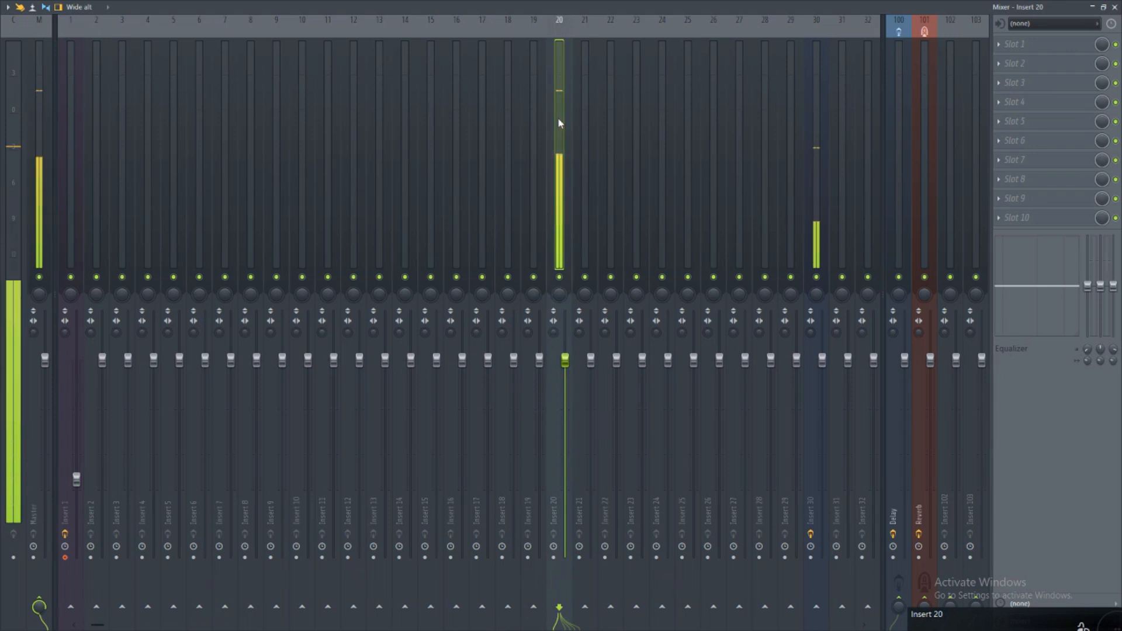
click(1092, 7)
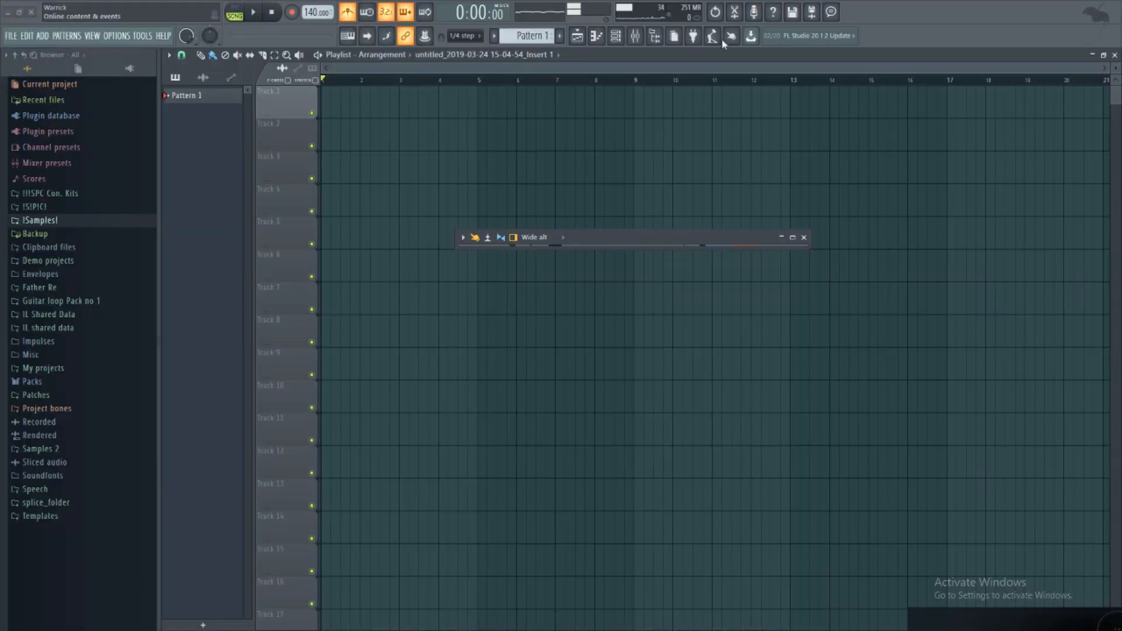
Step: Examine the preview mixer track setting in the audio settings
click(119, 36)
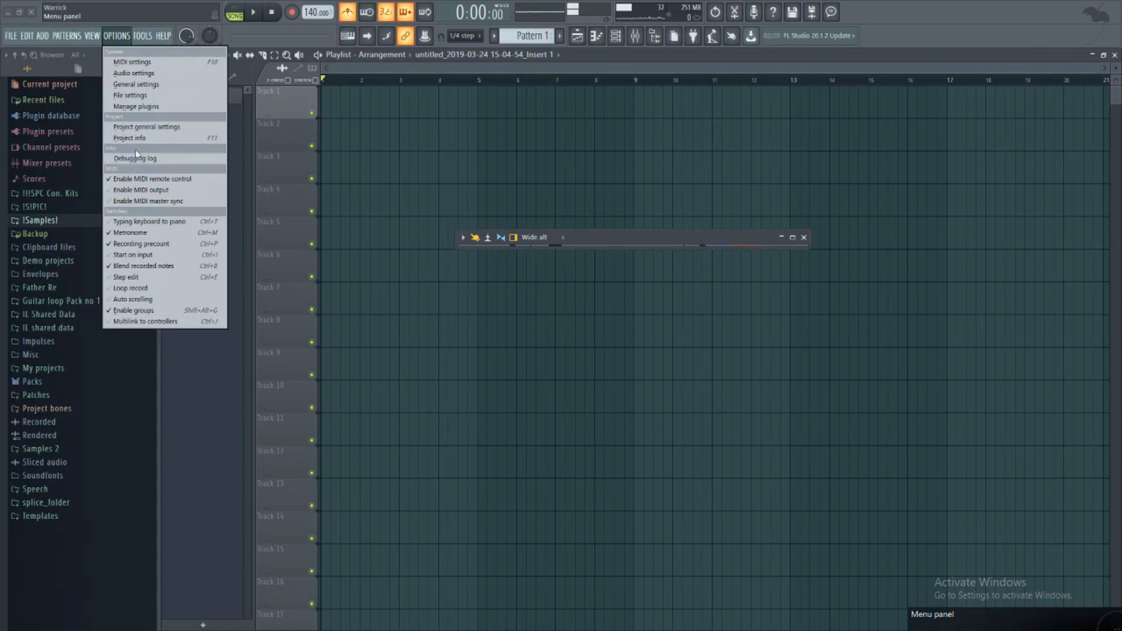
click(147, 75)
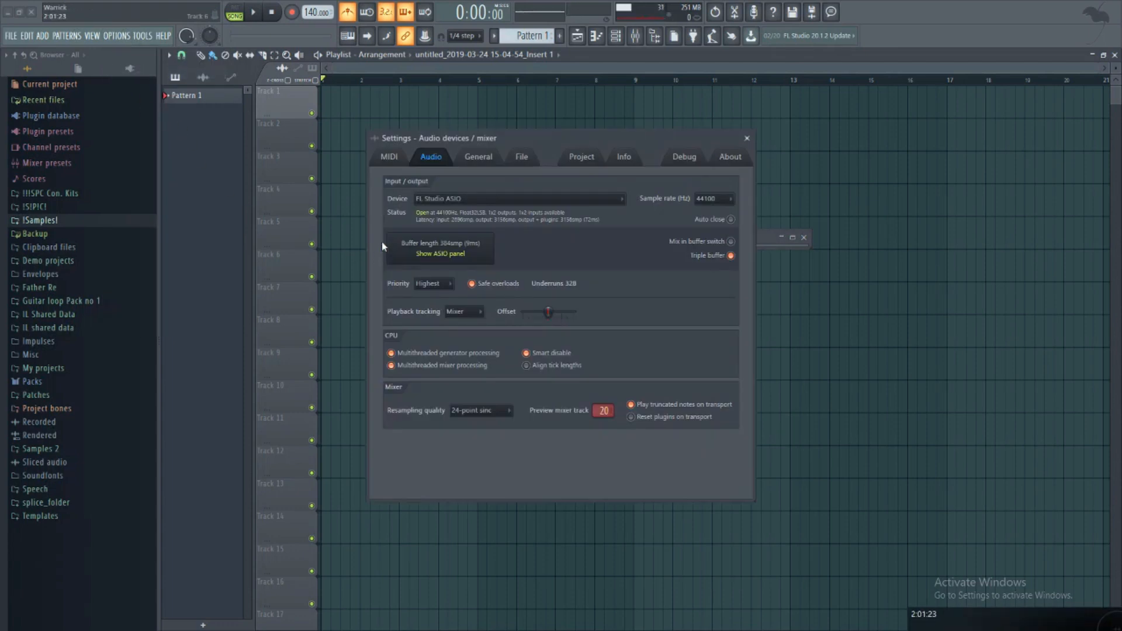
click(747, 138)
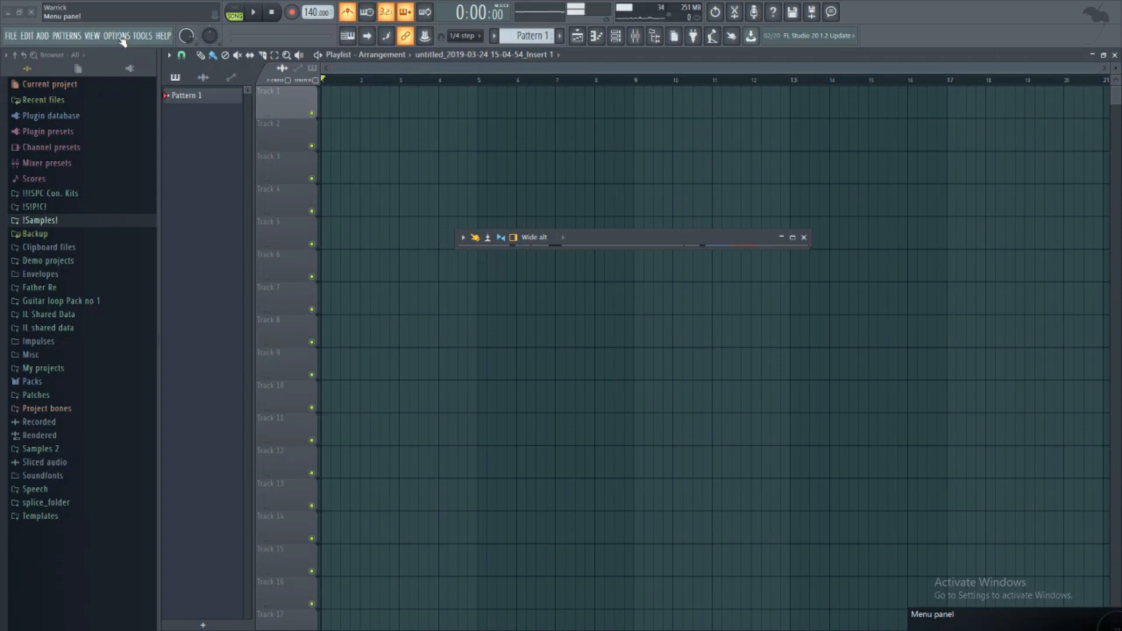
click(117, 36)
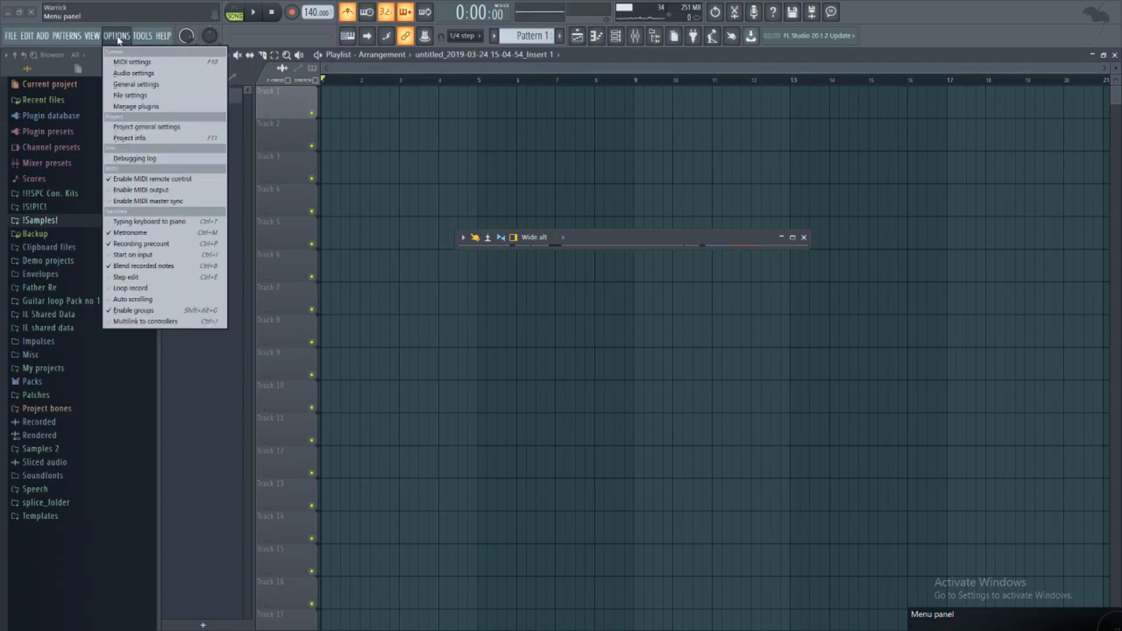
click(140, 75)
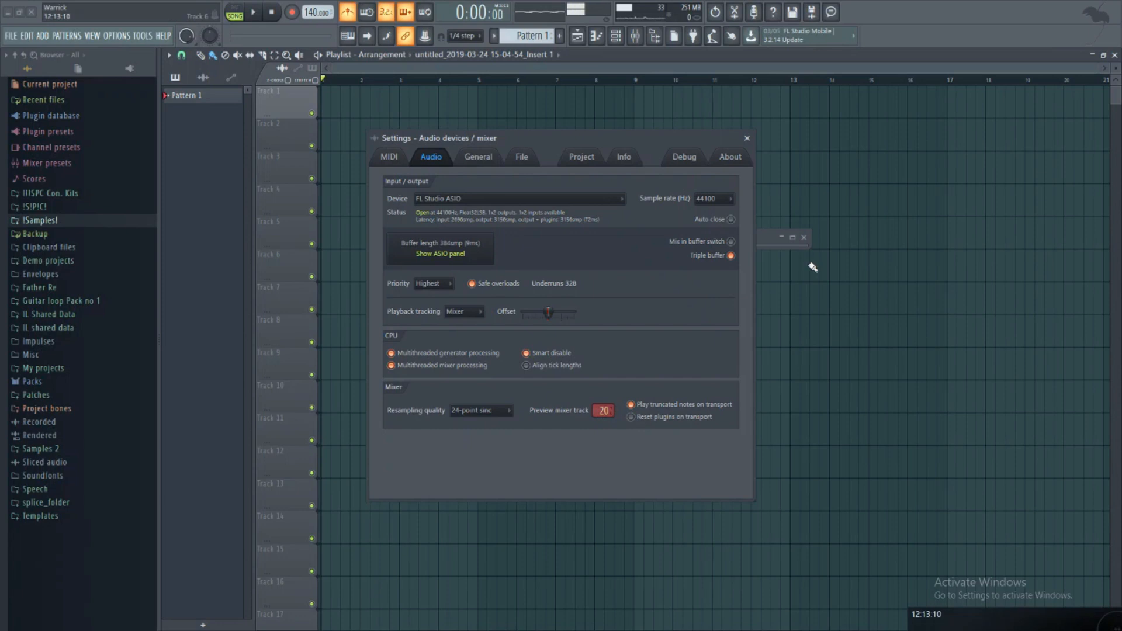
click(747, 139)
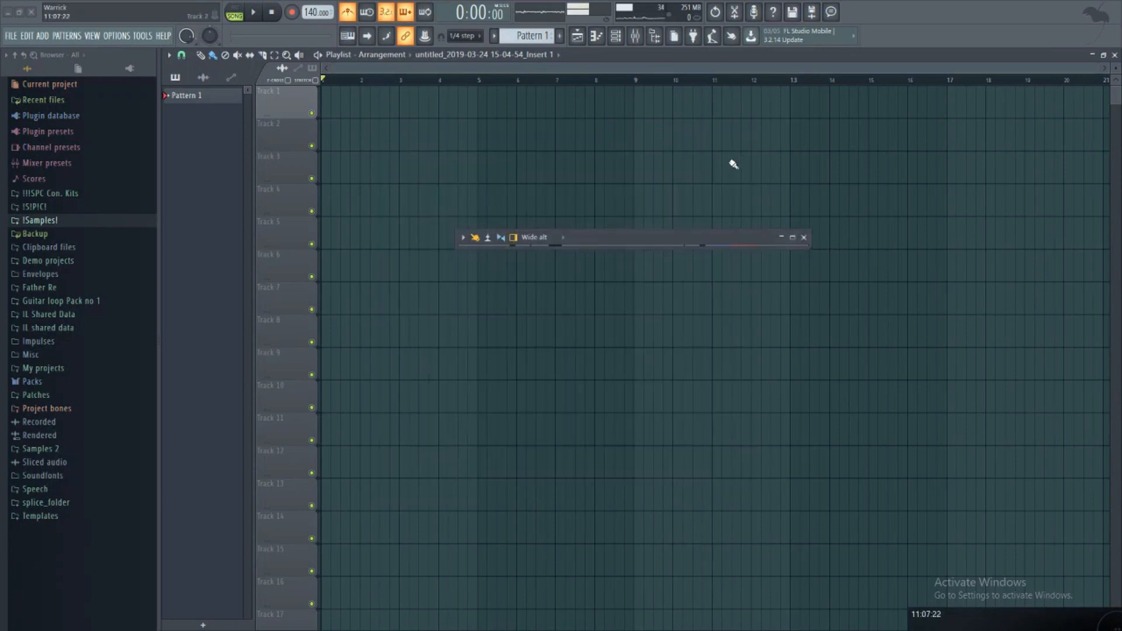
Step: Lower the volume fader of Insert 20 slightly to make the metronome quieter
click(793, 236)
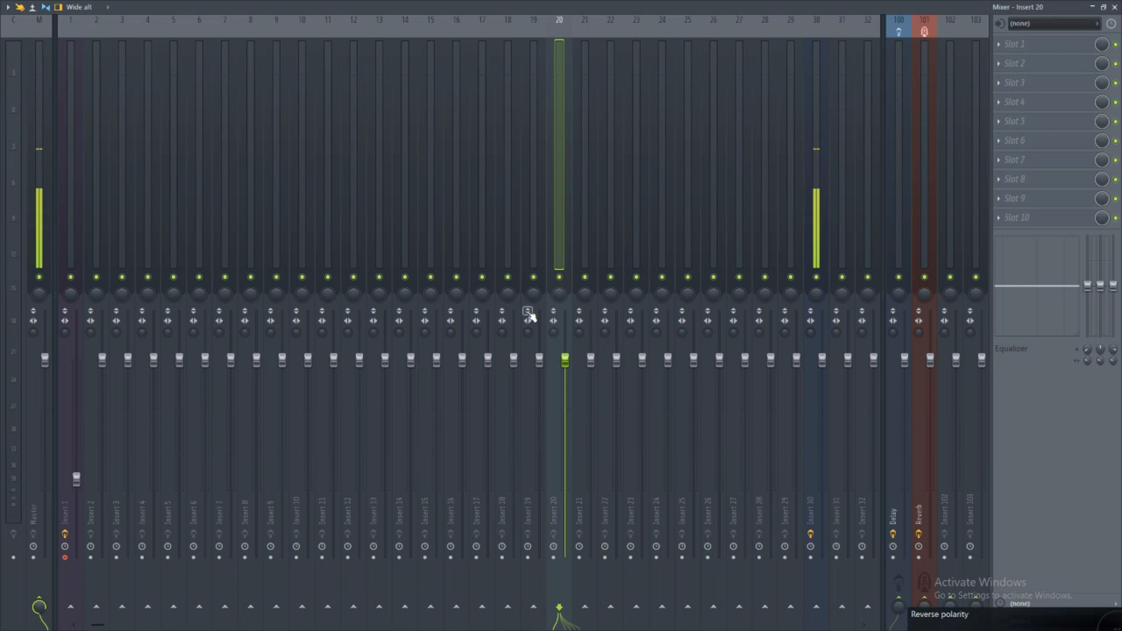
mouse_move(570, 365)
mouse_down()
mouse_move(565, 464)
mouse_move(567, 365)
mouse_up()
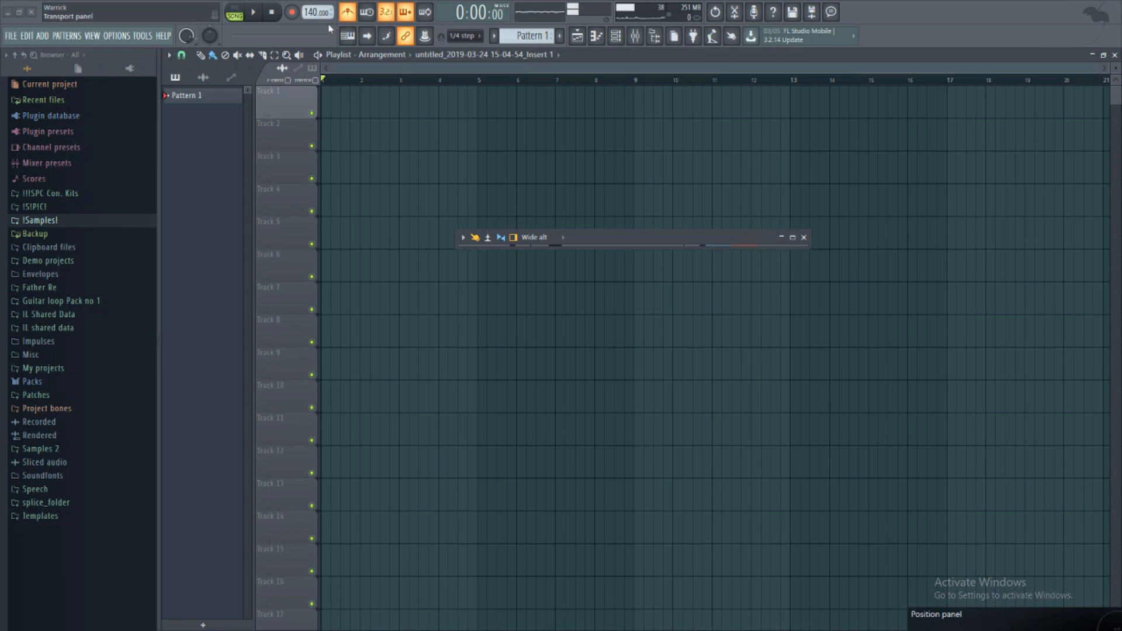
scroll(388, 68, down, 2)
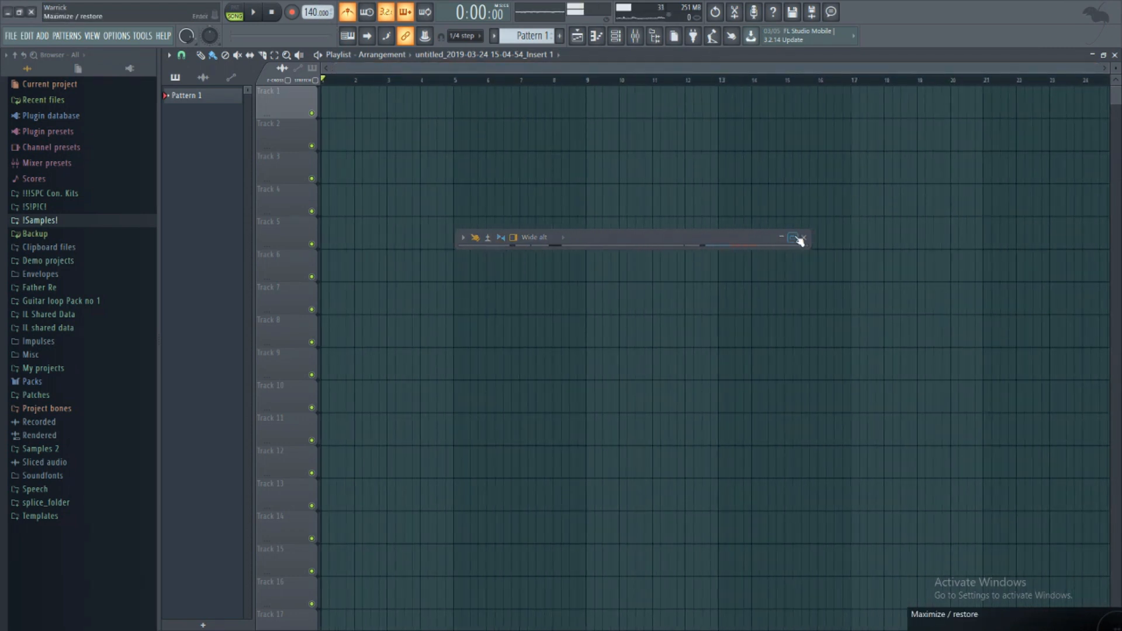
Step: Show the mixer at full size again and select Insert 1, the Master and Insert 15 in turn to inspect the tracks
double_click(520, 237)
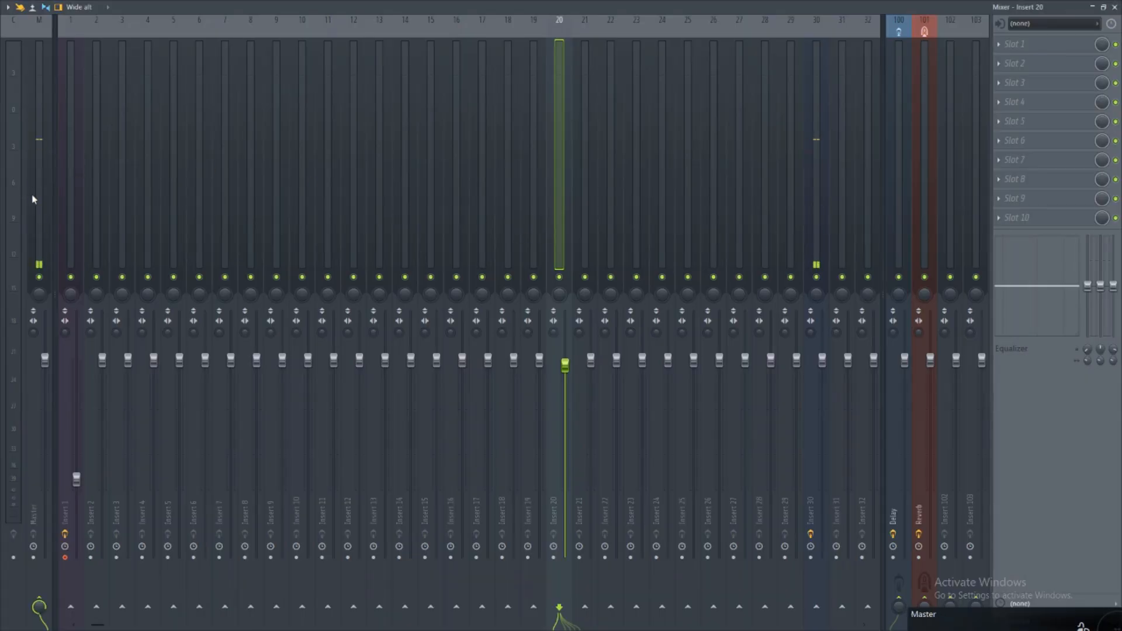
click(71, 193)
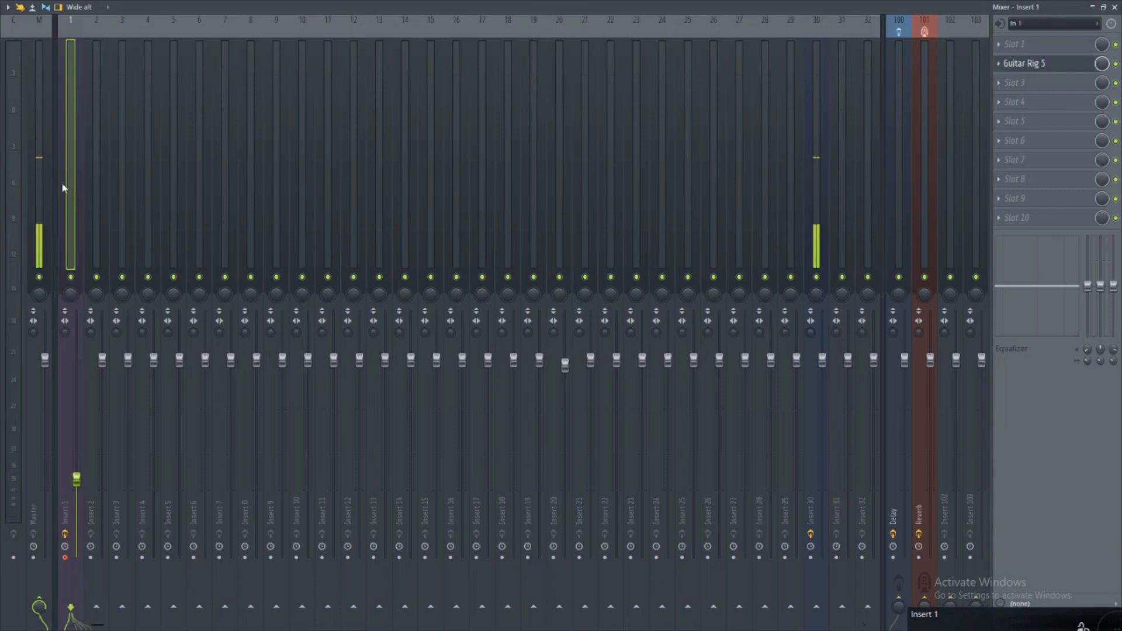
click(36, 201)
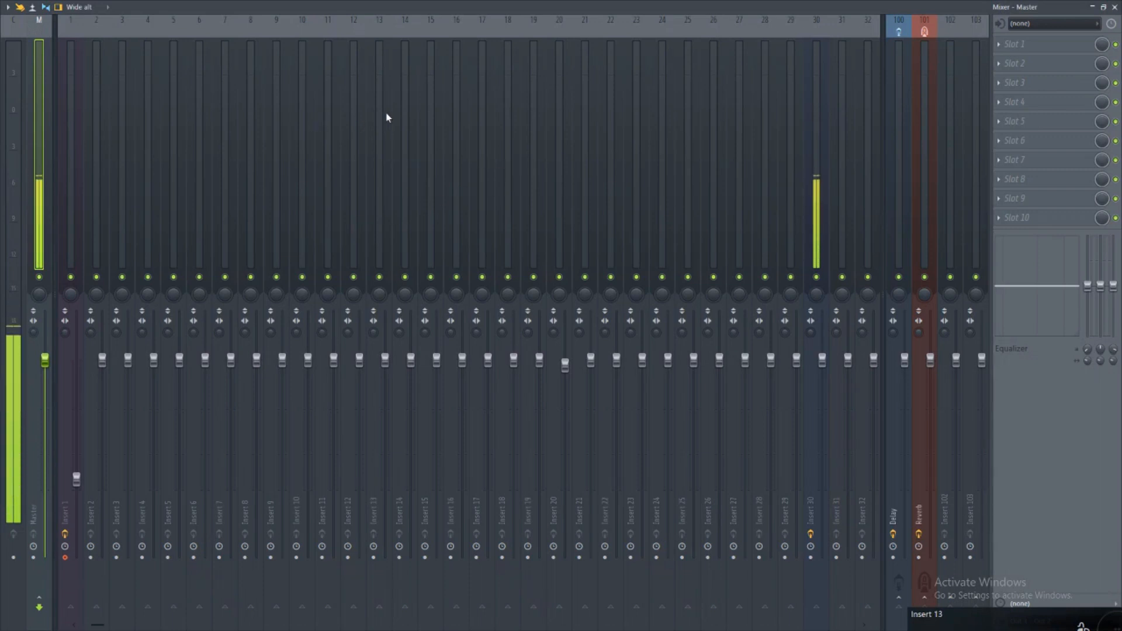
click(428, 94)
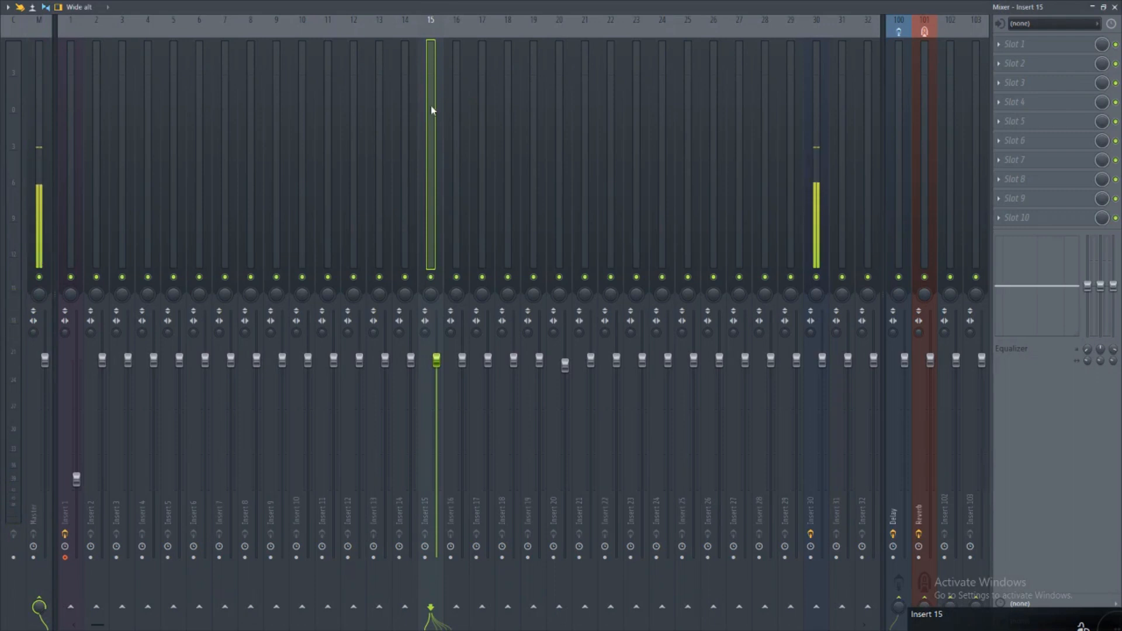
click(1093, 8)
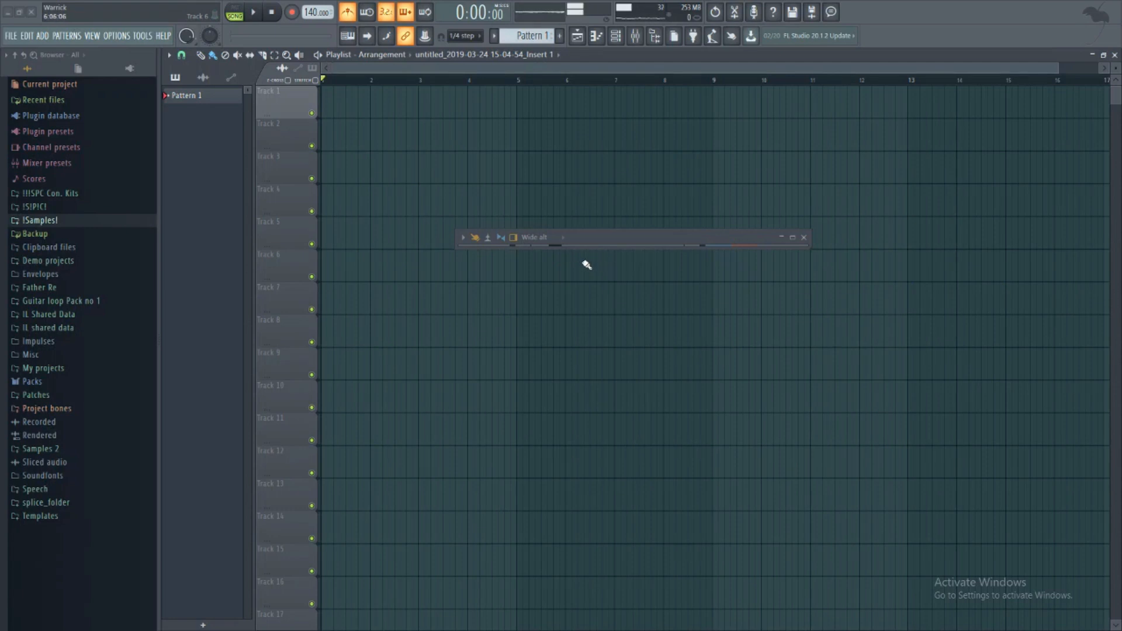
click(795, 242)
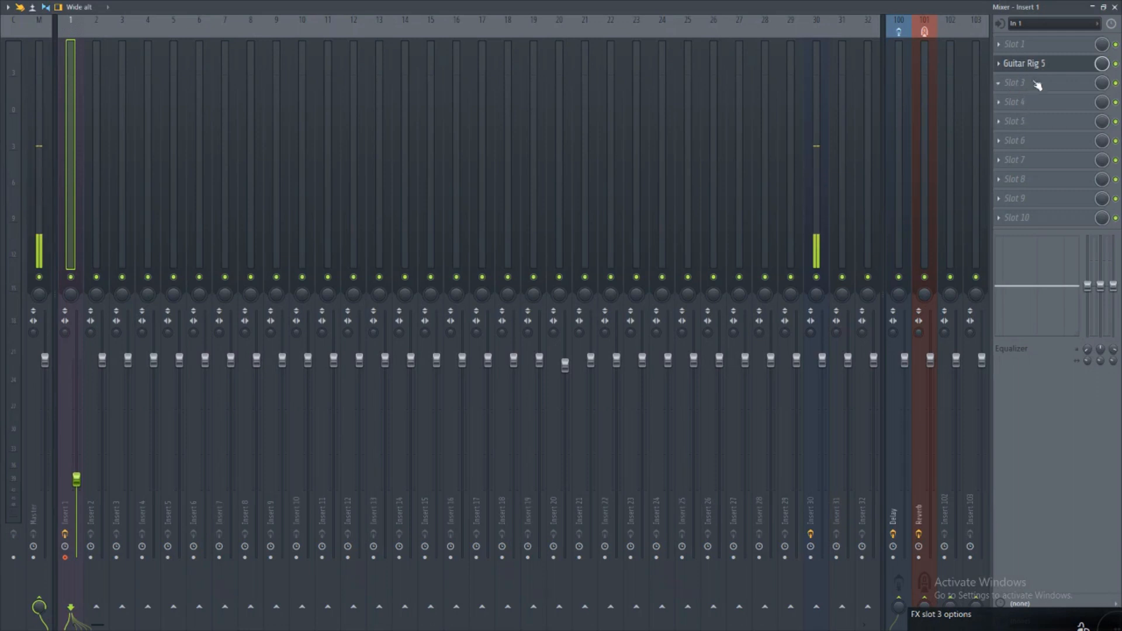
Step: Shrink the mixer and examine the buffer length options of the FL Studio ASIO driver in the audio settings
click(1099, 9)
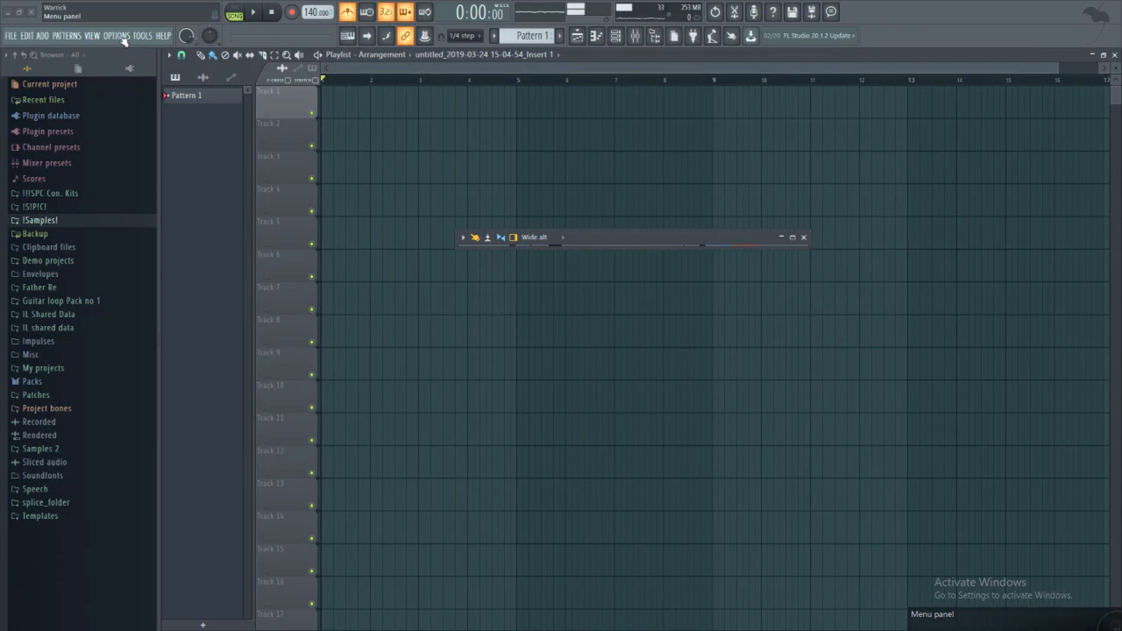
click(119, 37)
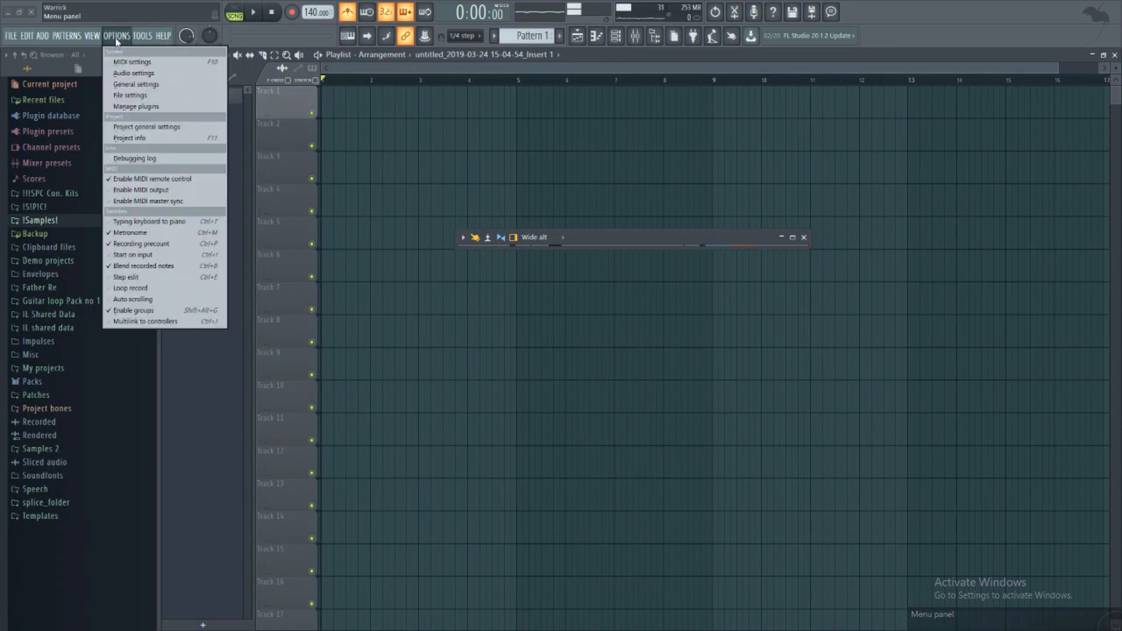
click(130, 74)
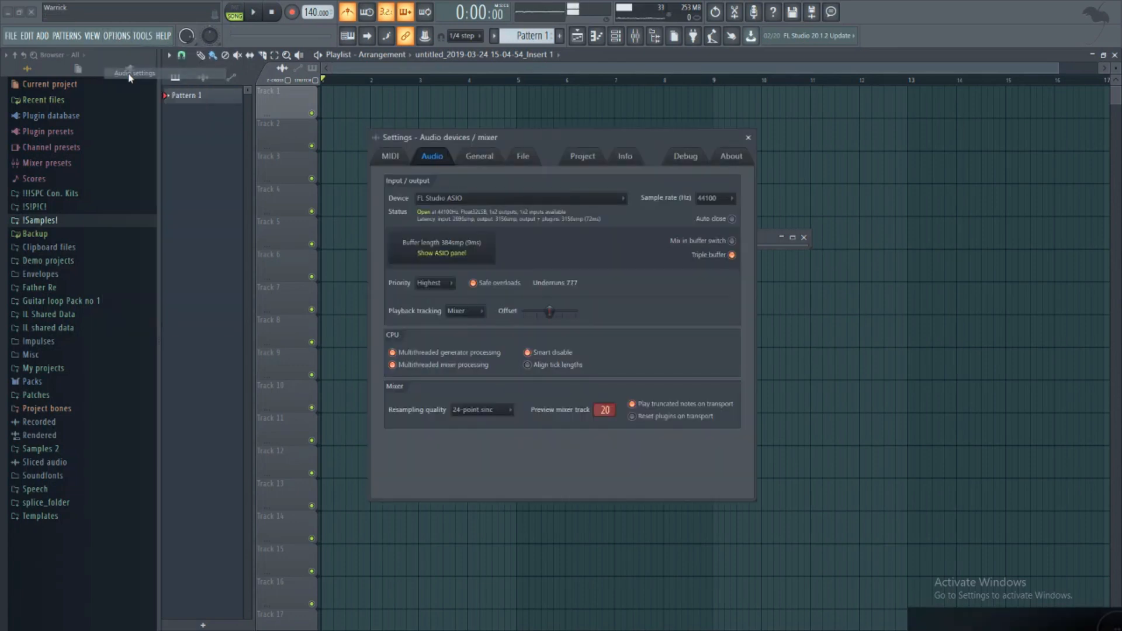
click(453, 255)
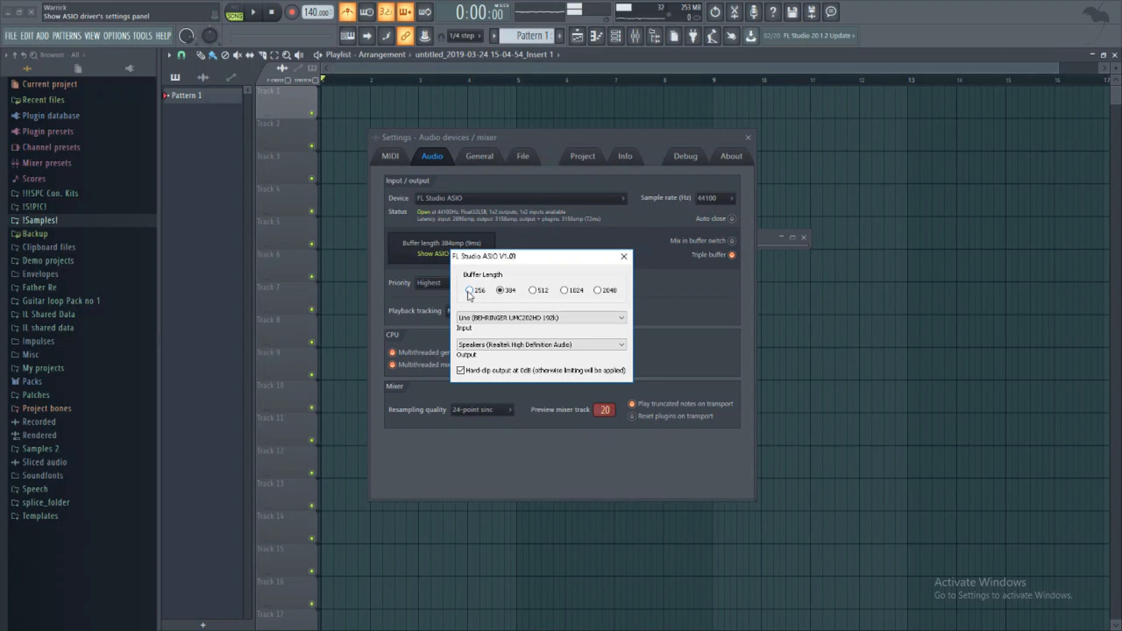
click(624, 256)
click(749, 139)
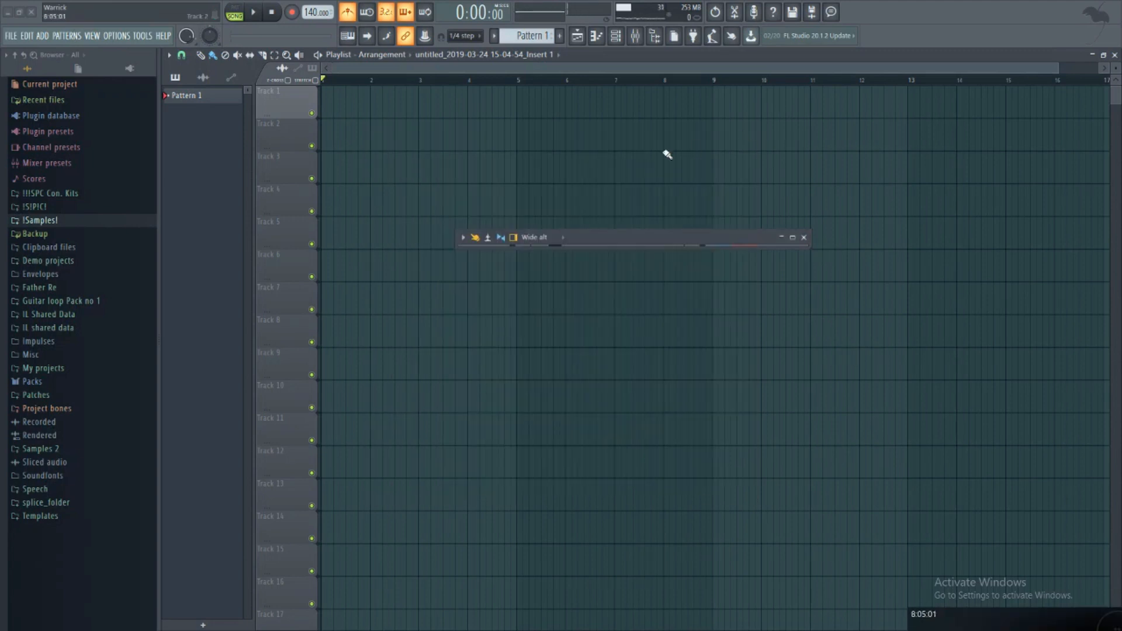
Step: Move the collapsed mixer clear and record a guitar take from Insert 1 onto Track 1 of the playlist
click(793, 237)
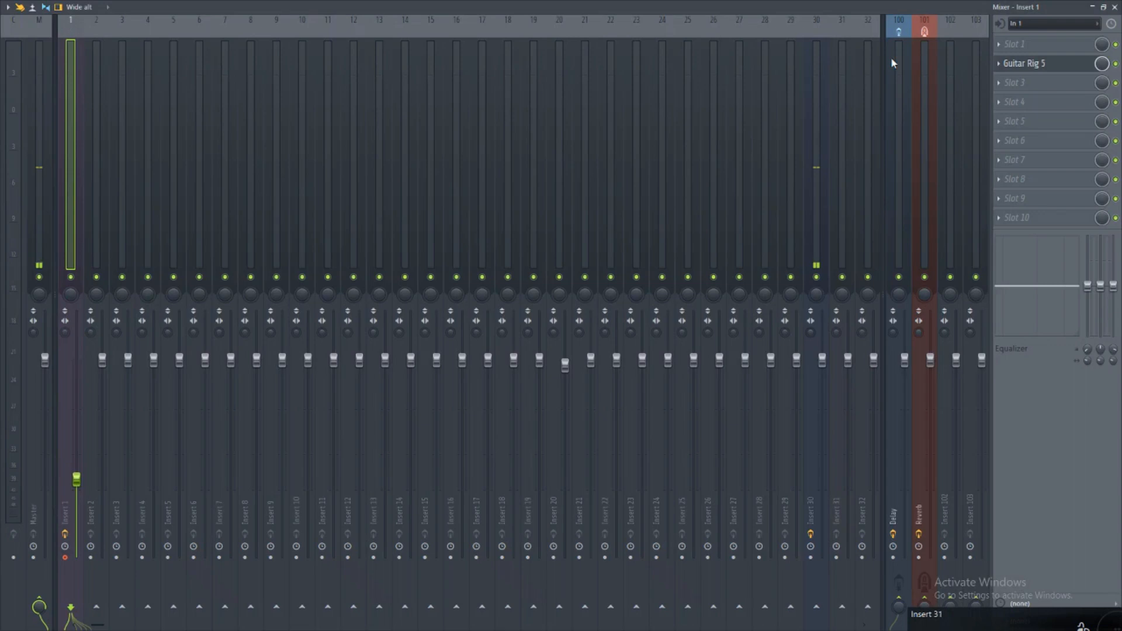
click(1092, 6)
scroll(505, 69, down, 3)
click(786, 240)
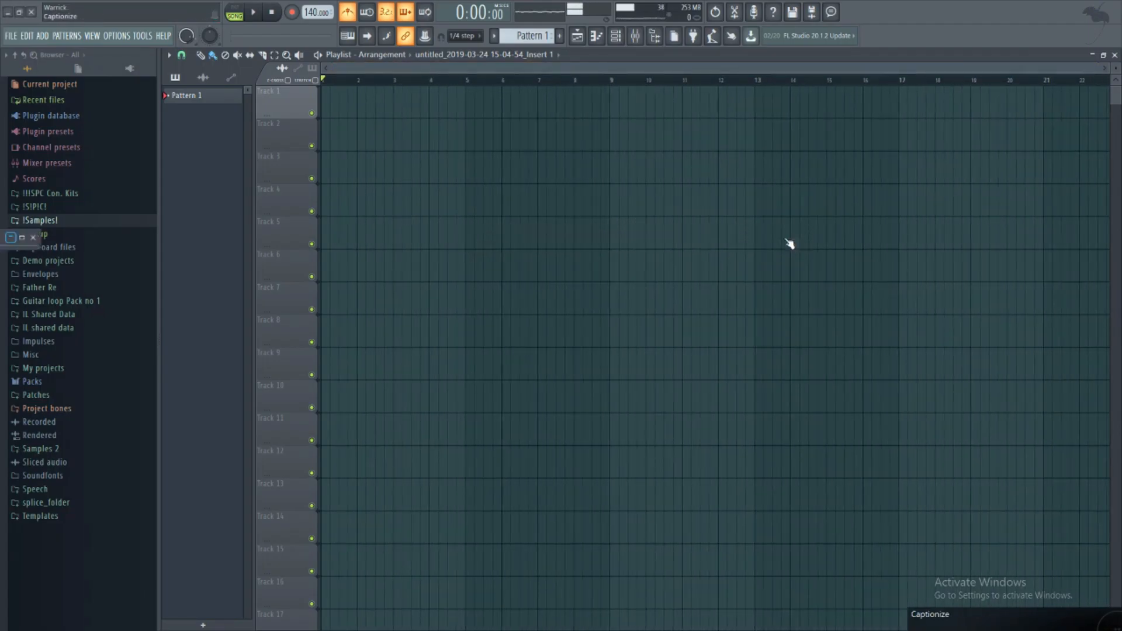
click(786, 240)
drag(698, 245, 720, 287)
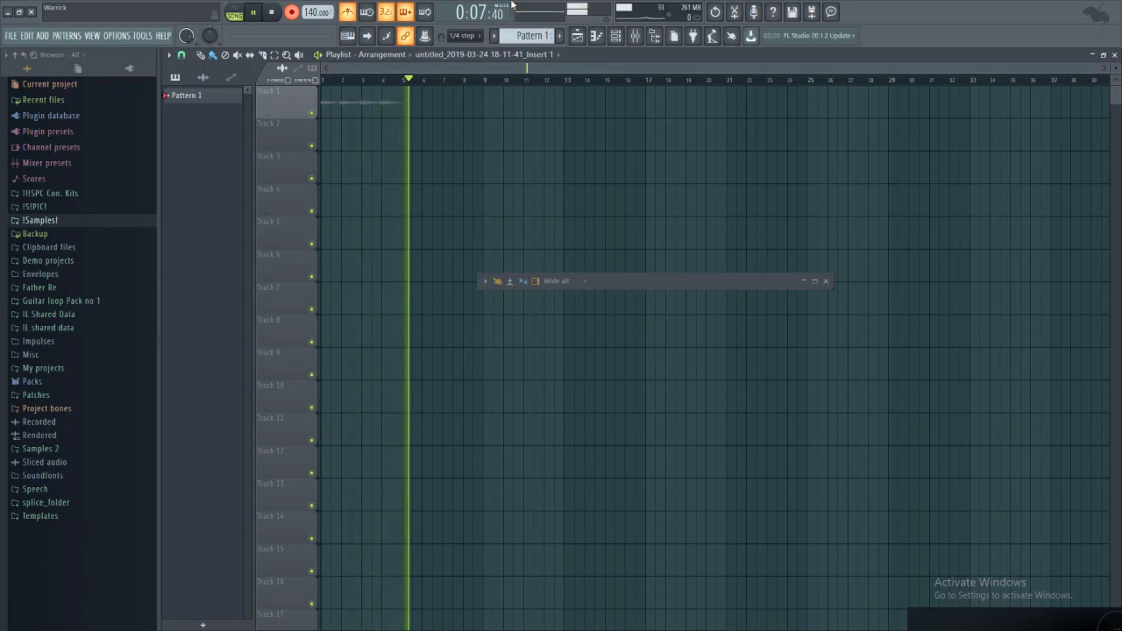
key(space)
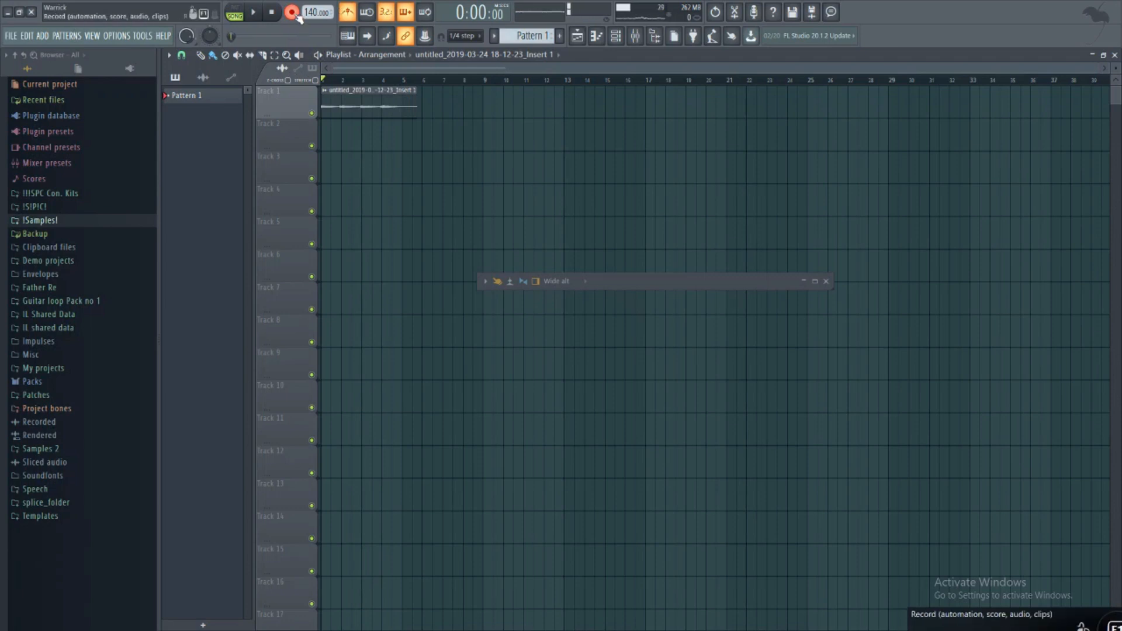
Step: Play back the recorded guitar take from the start of the playlist and stop it
mouse_move(368, 69)
mouse_down()
mouse_move(355, 68)
mouse_move(371, 69)
mouse_up()
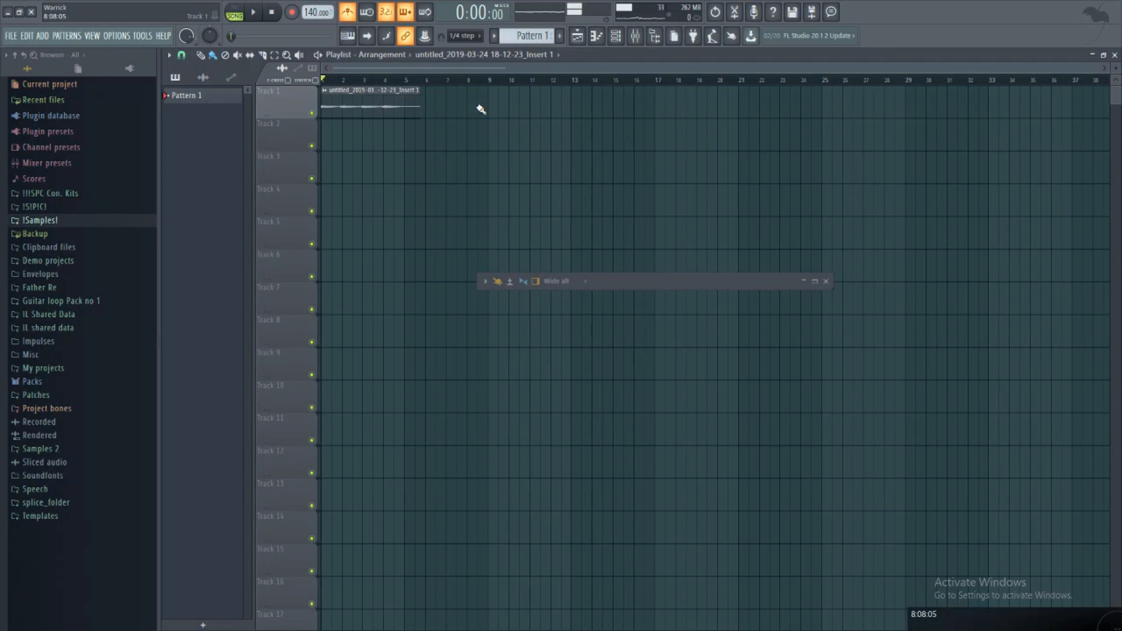
key(space)
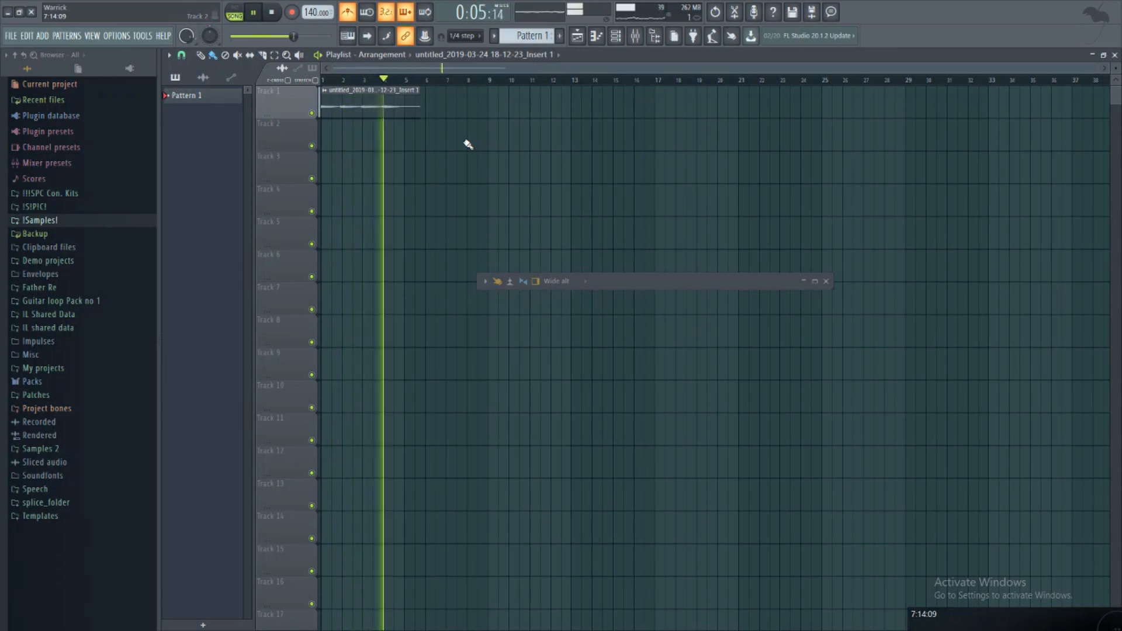
key(space)
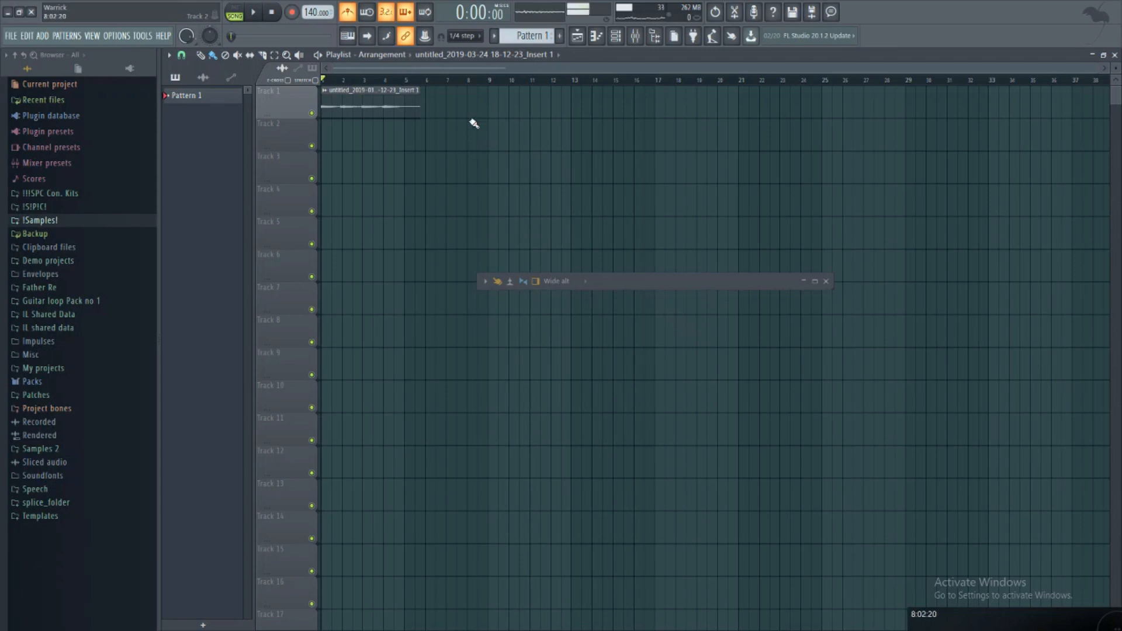
Step: Open the settings of the recorded guitar clip on Track 1 and route it to mixer track 2
double_click(357, 106)
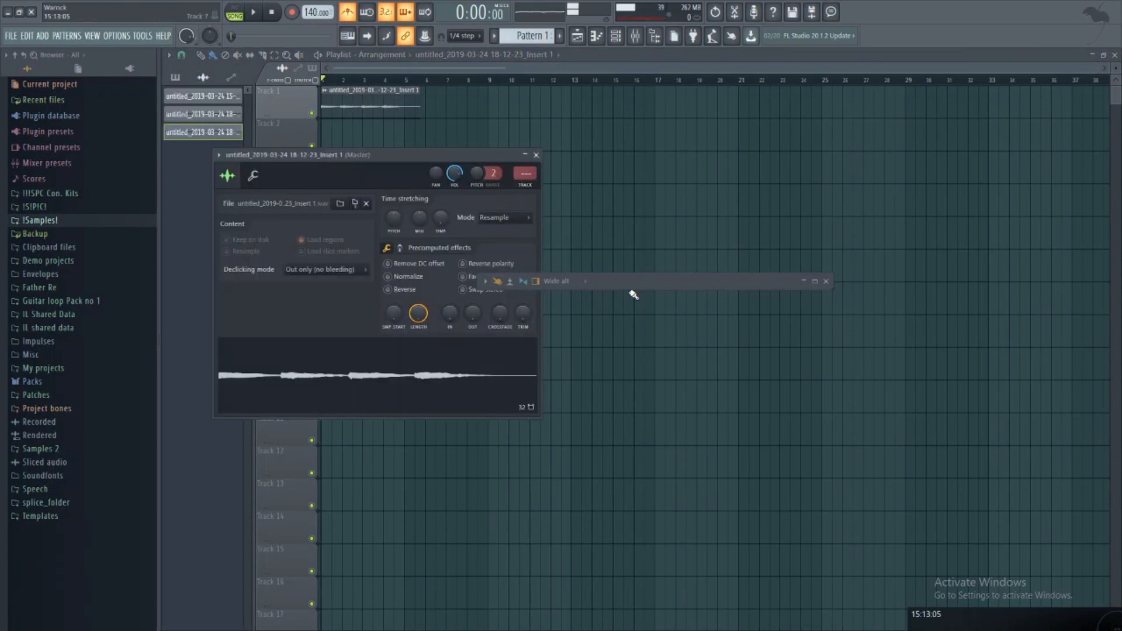
drag(633, 284, 783, 261)
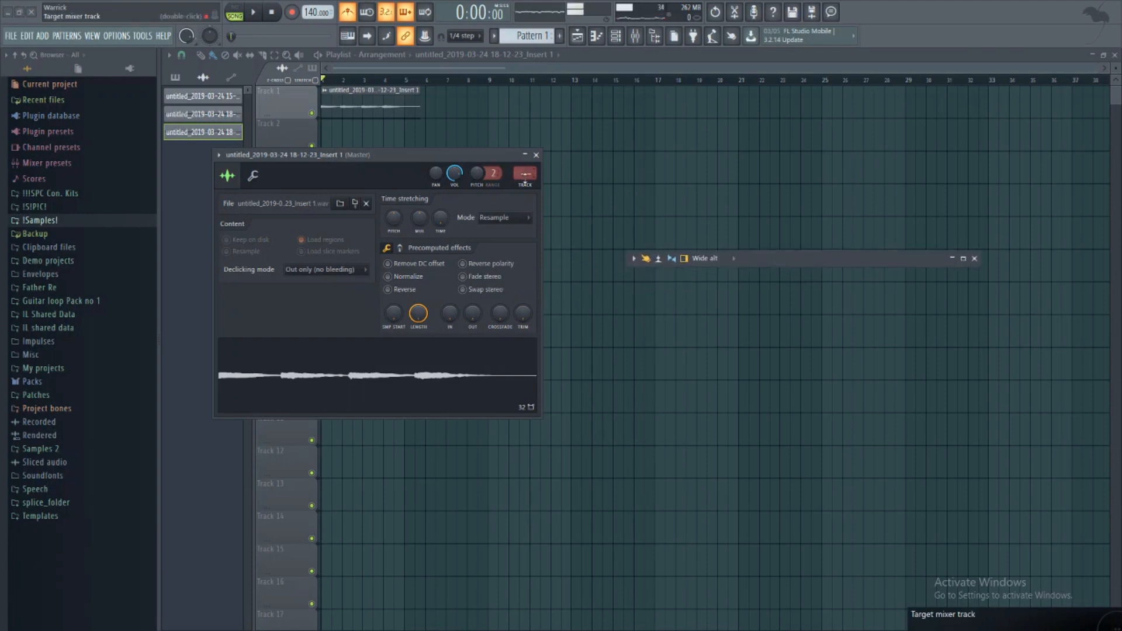
scroll(525, 174, up, 2)
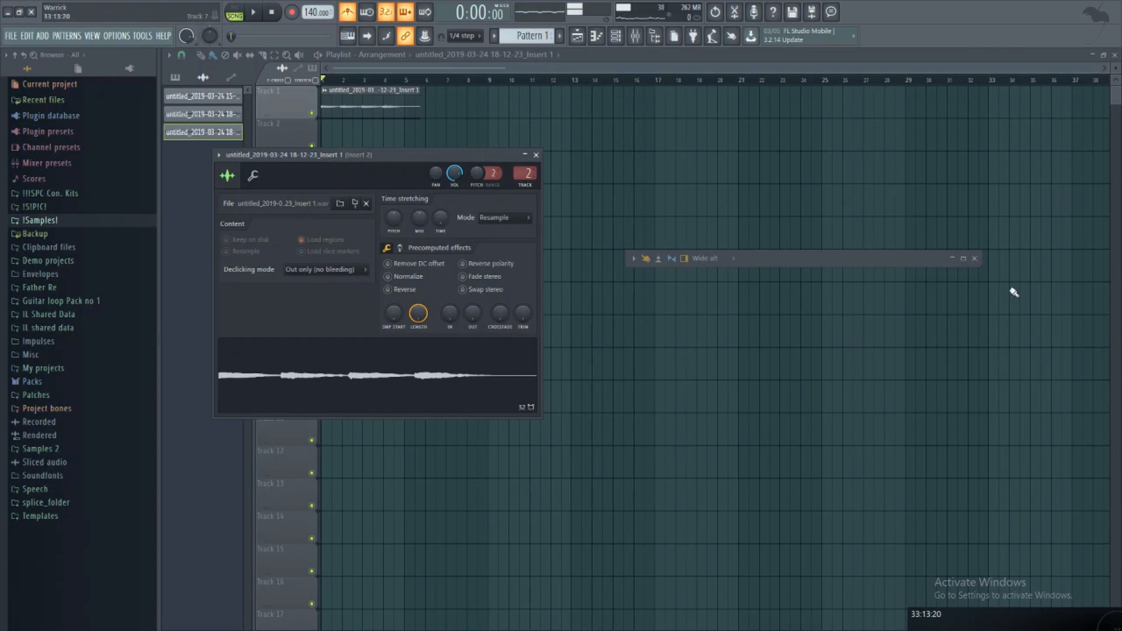
Step: Rename mixer track Insert 2 as "guitar 1"
click(963, 259)
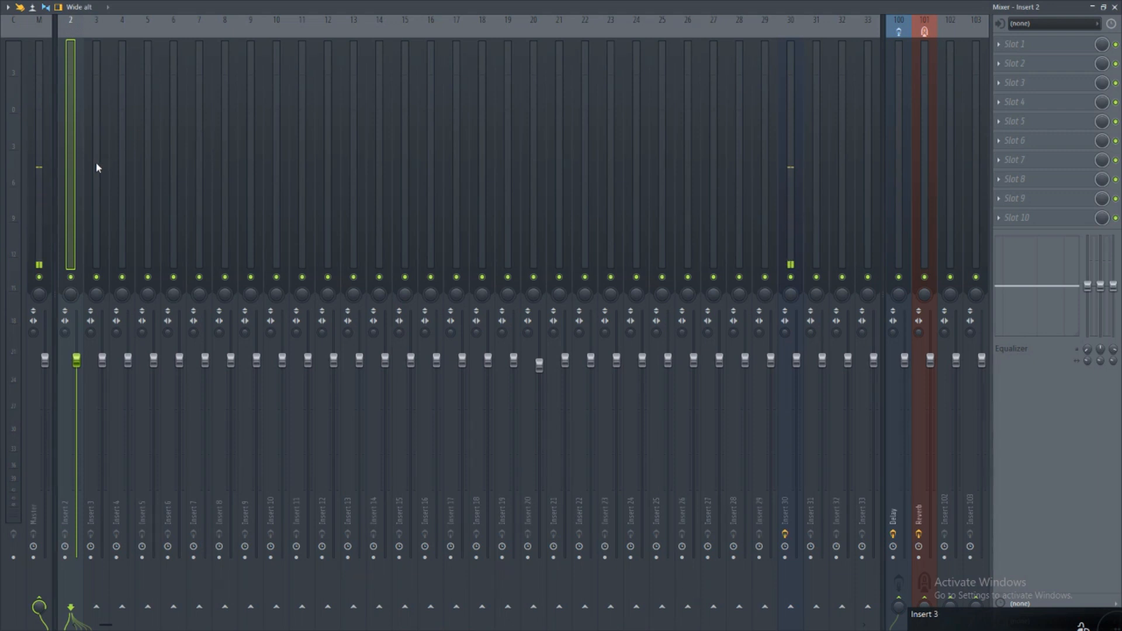
scroll(97, 168, up, 1)
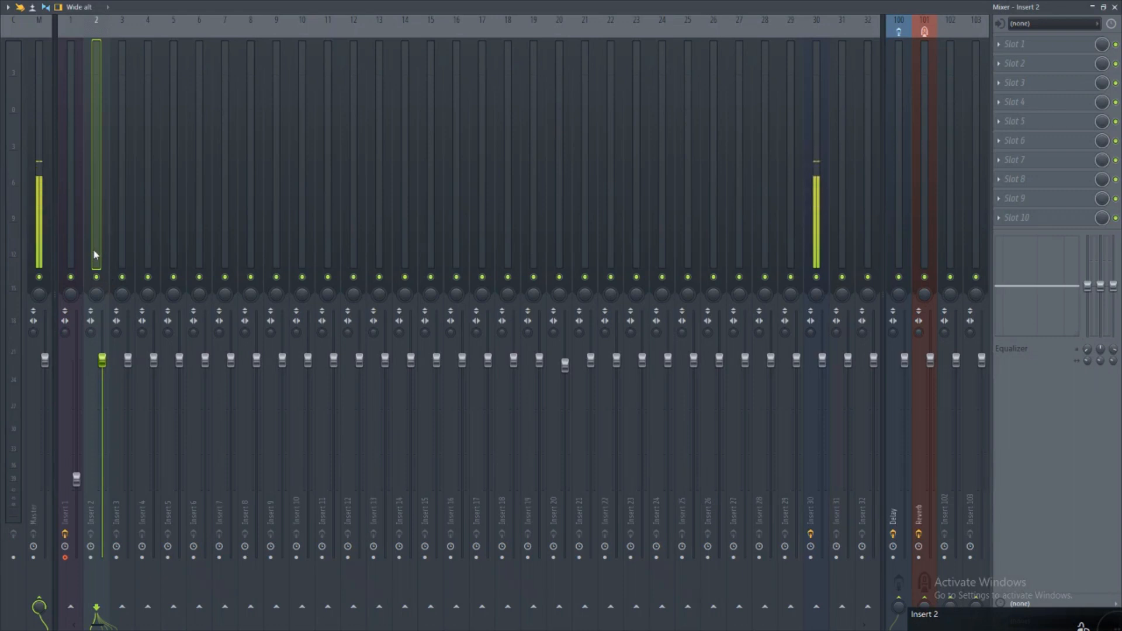
mouse_move(96, 294)
mouse_down()
mouse_move(96, 315)
mouse_move(97, 263)
mouse_move(96, 294)
mouse_up()
key(F2)
text(guitar 1)
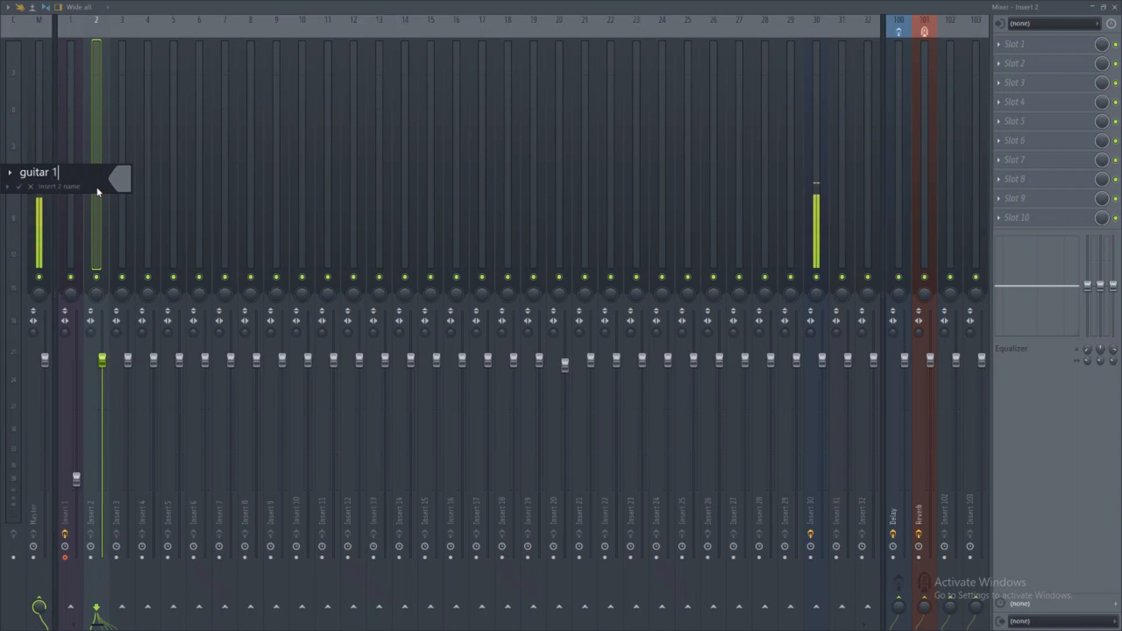
key(Return)
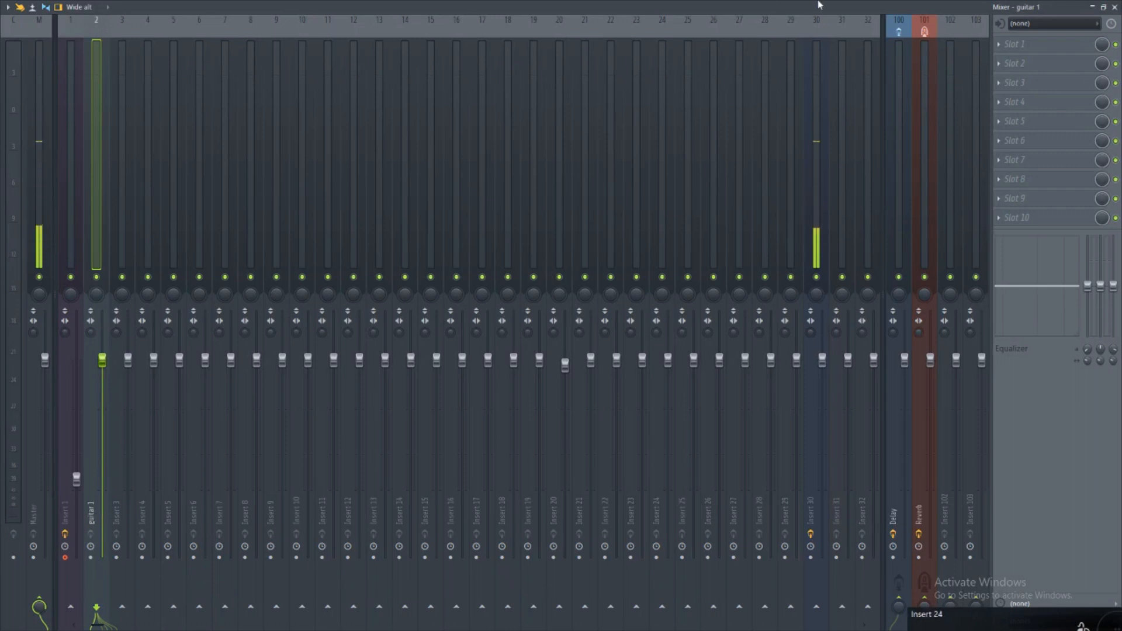
Step: Close the clip's settings and place the expanded mixer below the upper playlist tracks so both stay in view
click(1091, 7)
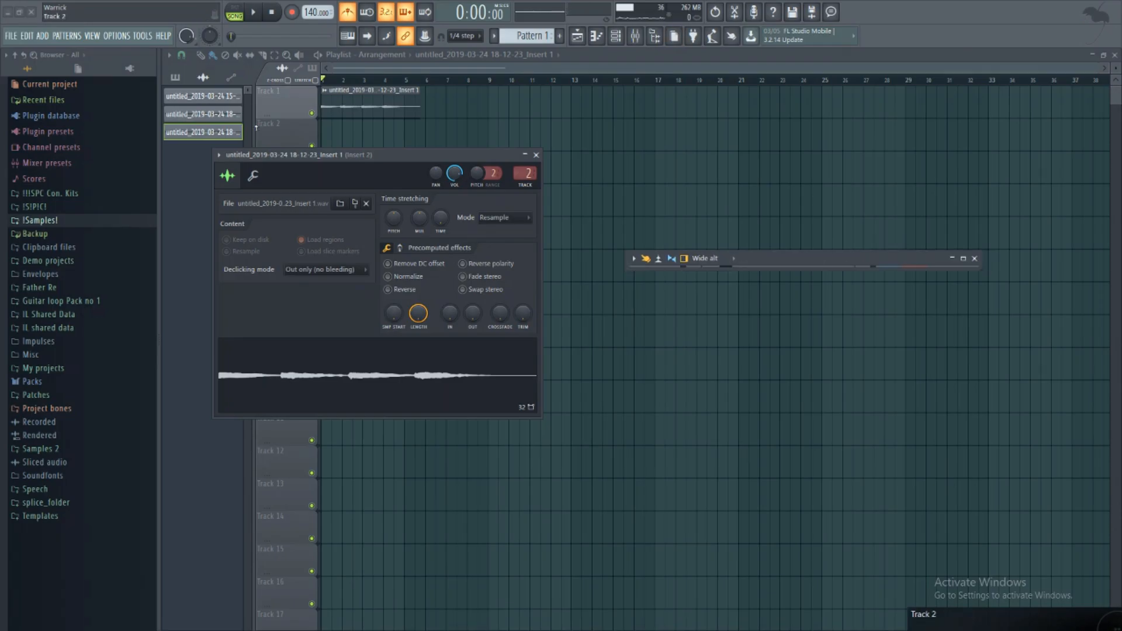
click(395, 69)
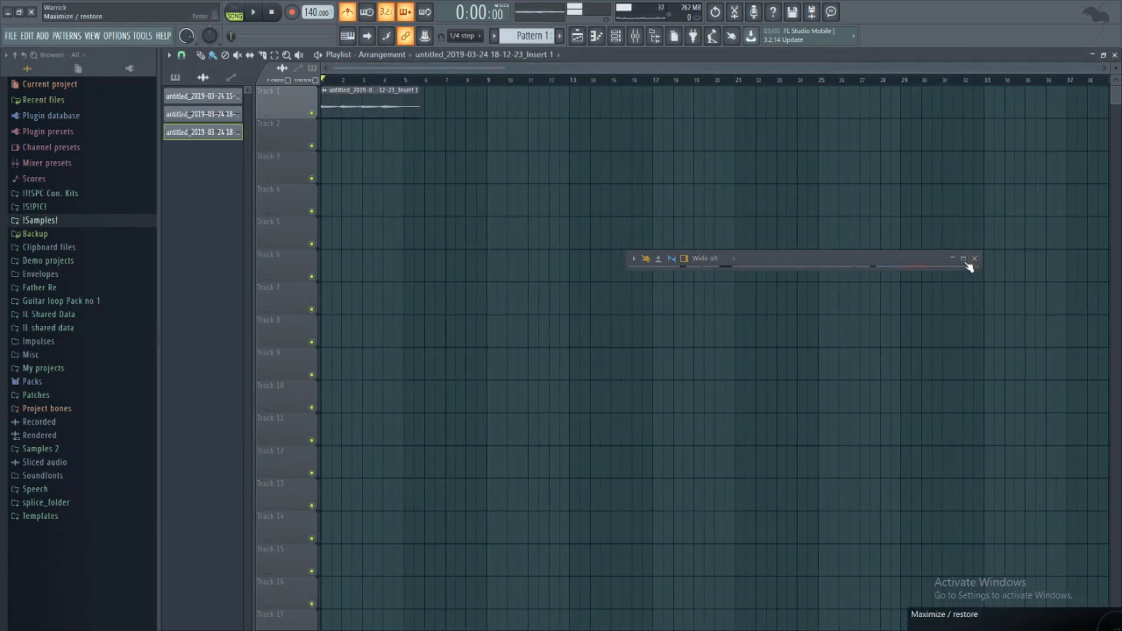
drag(904, 263, 729, 276)
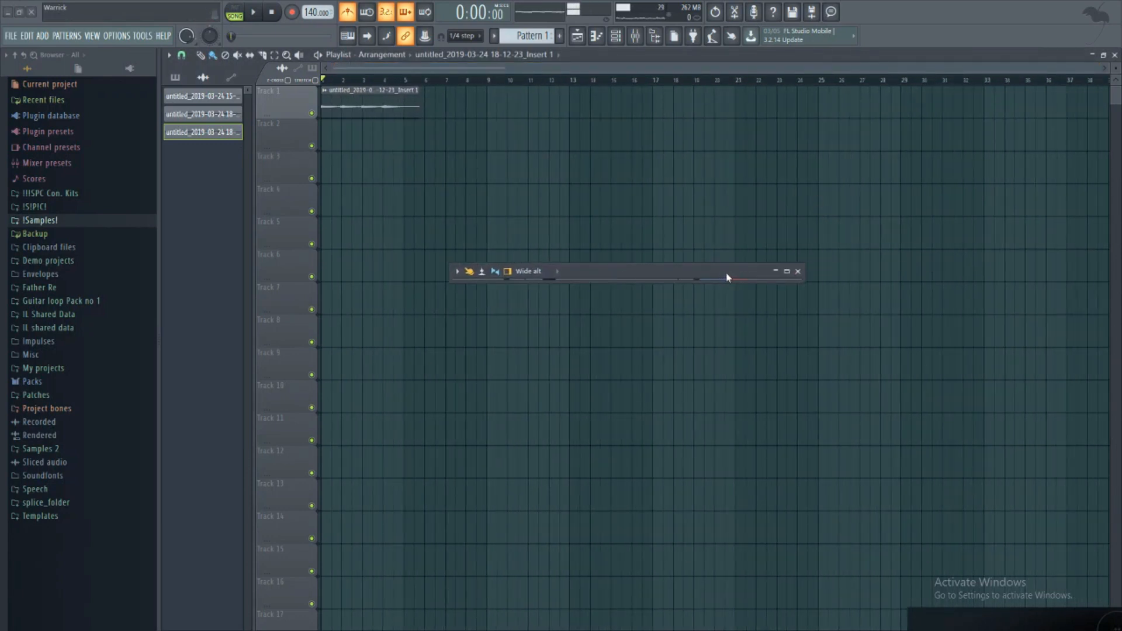
click(786, 273)
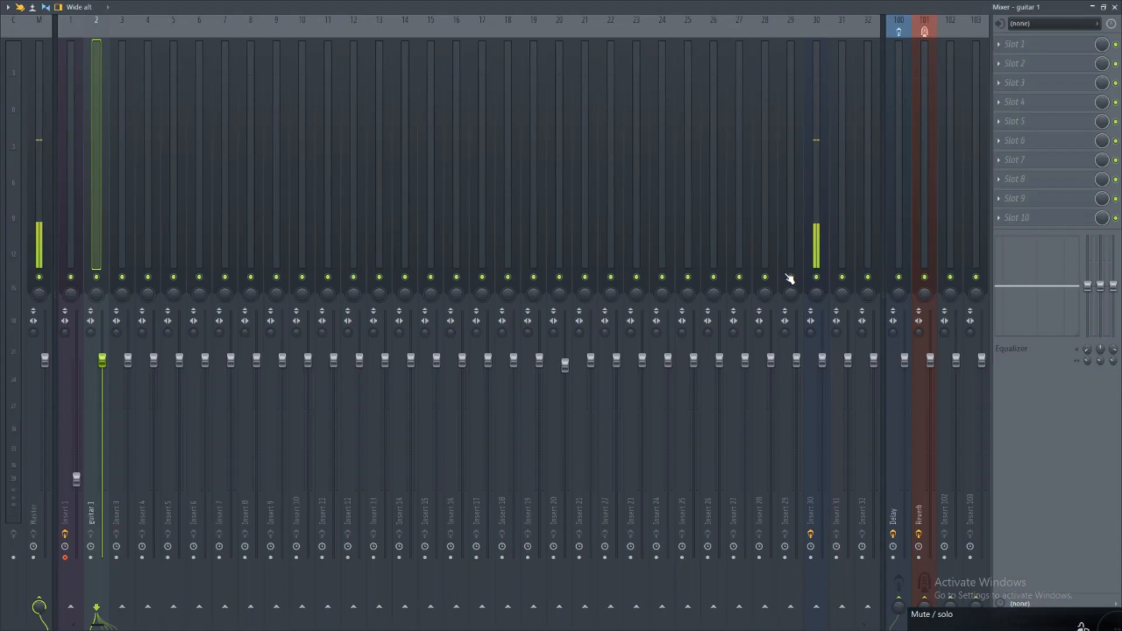
click(1102, 7)
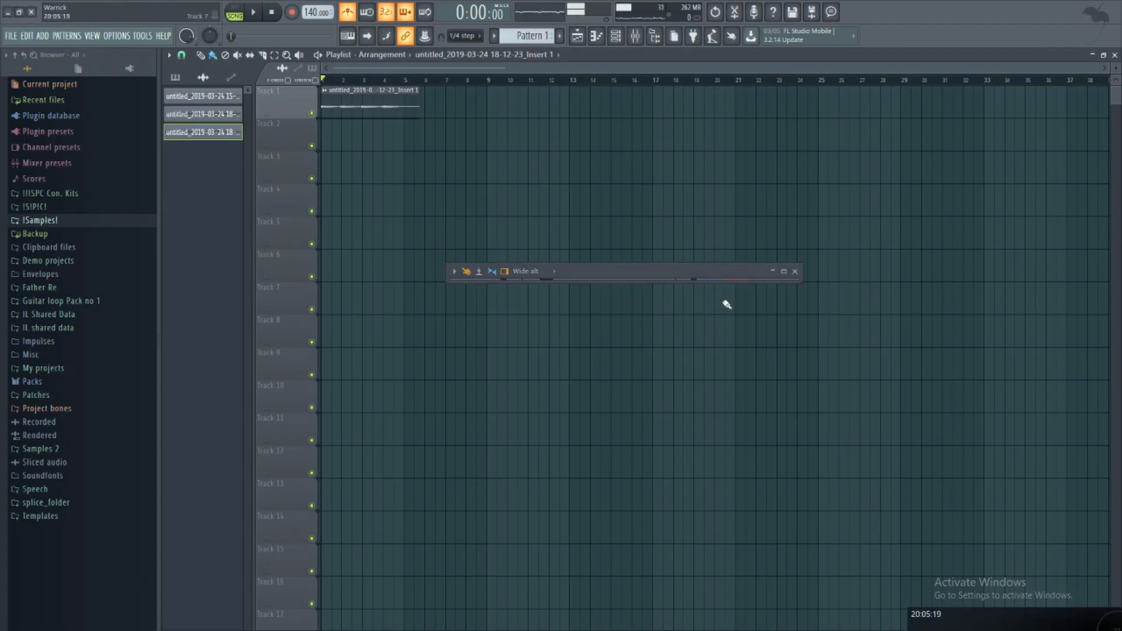
click(773, 271)
drag(624, 276, 986, 363)
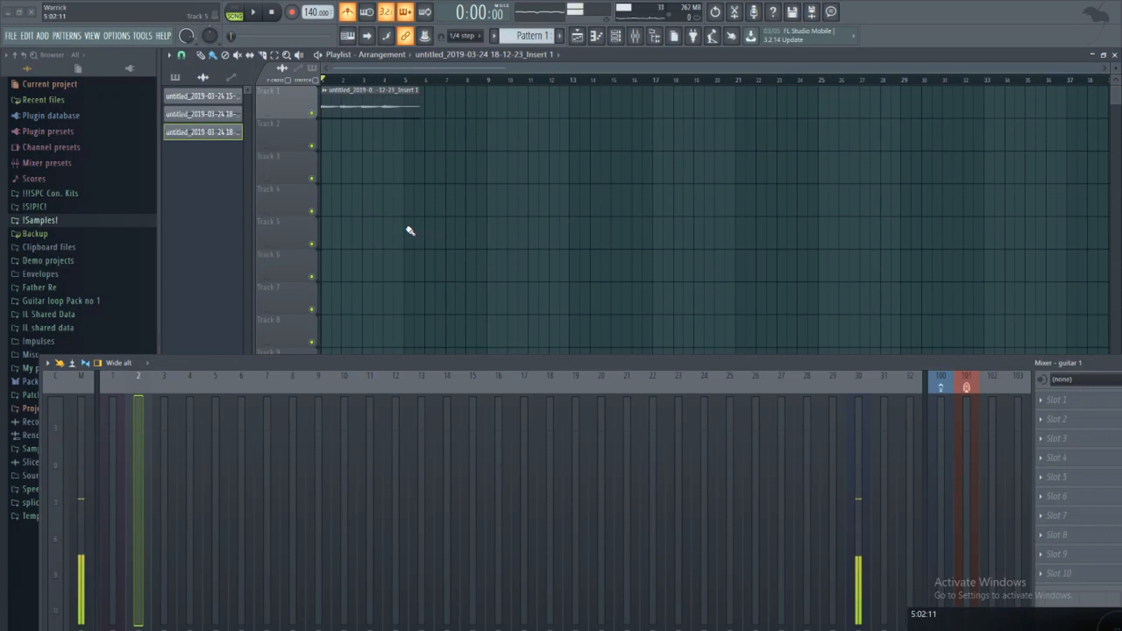
drag(438, 367, 469, 396)
scroll(391, 68, down, 3)
scroll(391, 68, up, 3)
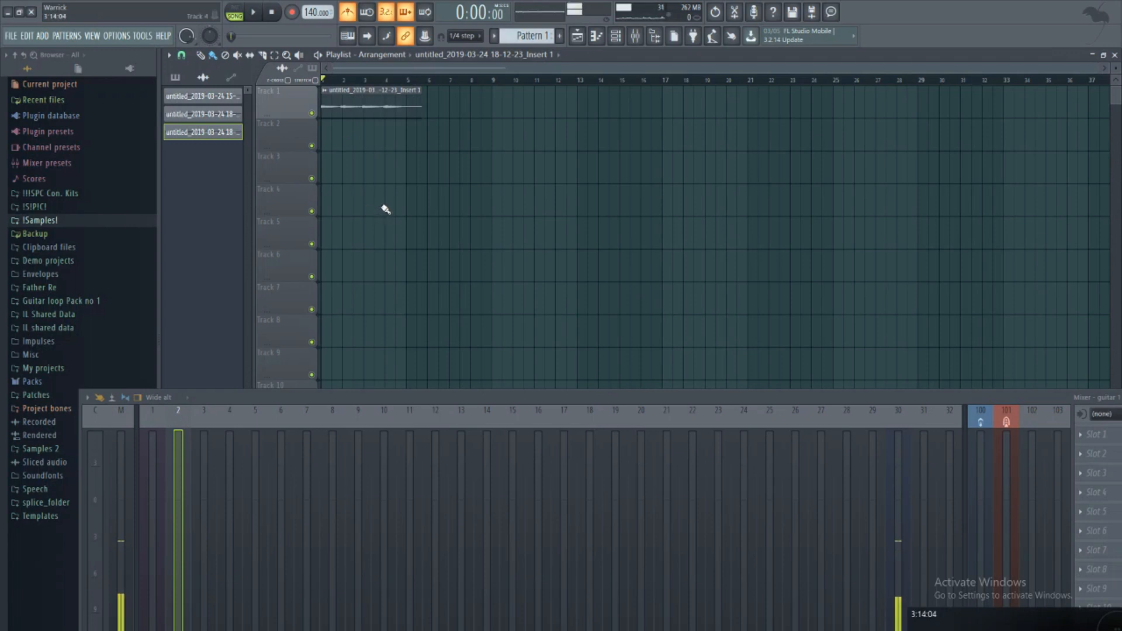
Step: Add the installed VST generator MT-PowerDrumKit [64bit] to the channel rack and skip its donation screen
key(F6)
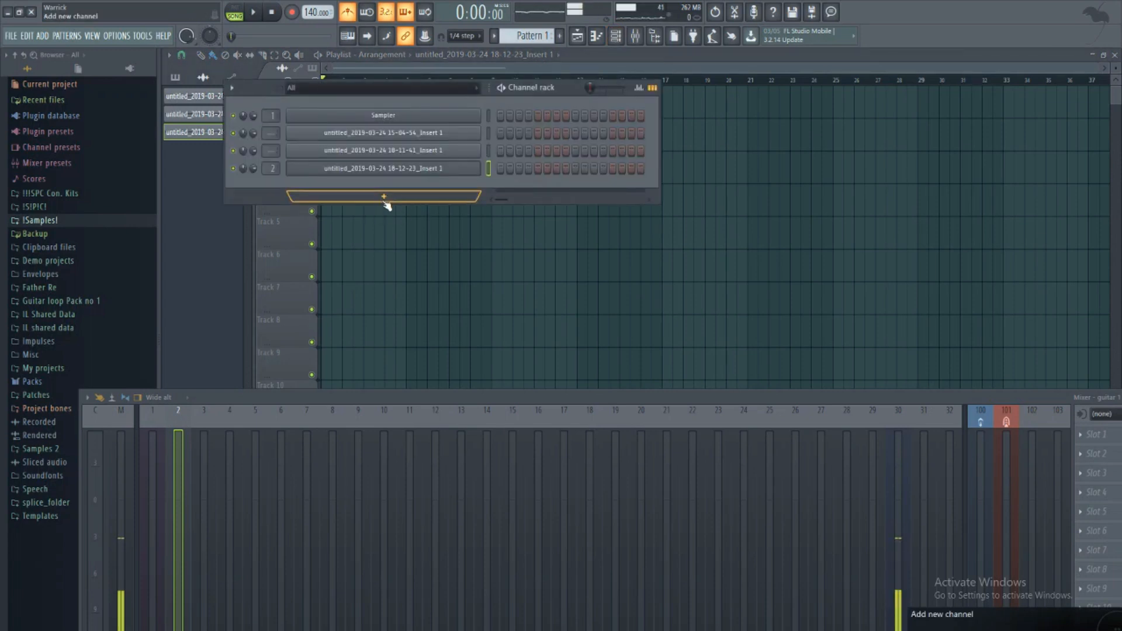
click(51, 116)
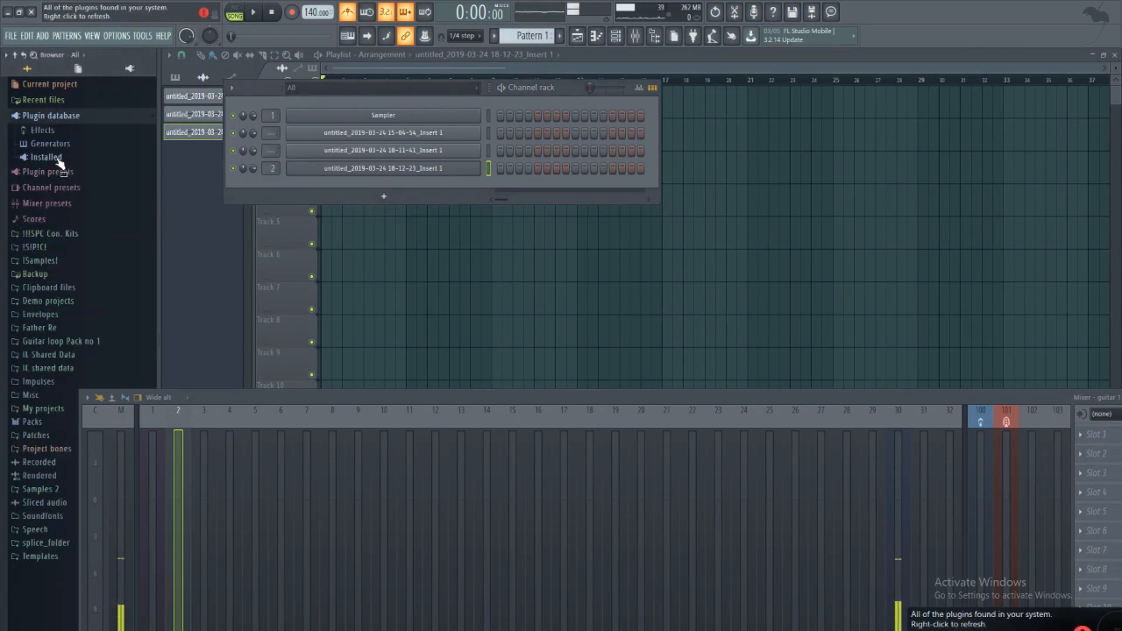
click(59, 158)
click(65, 184)
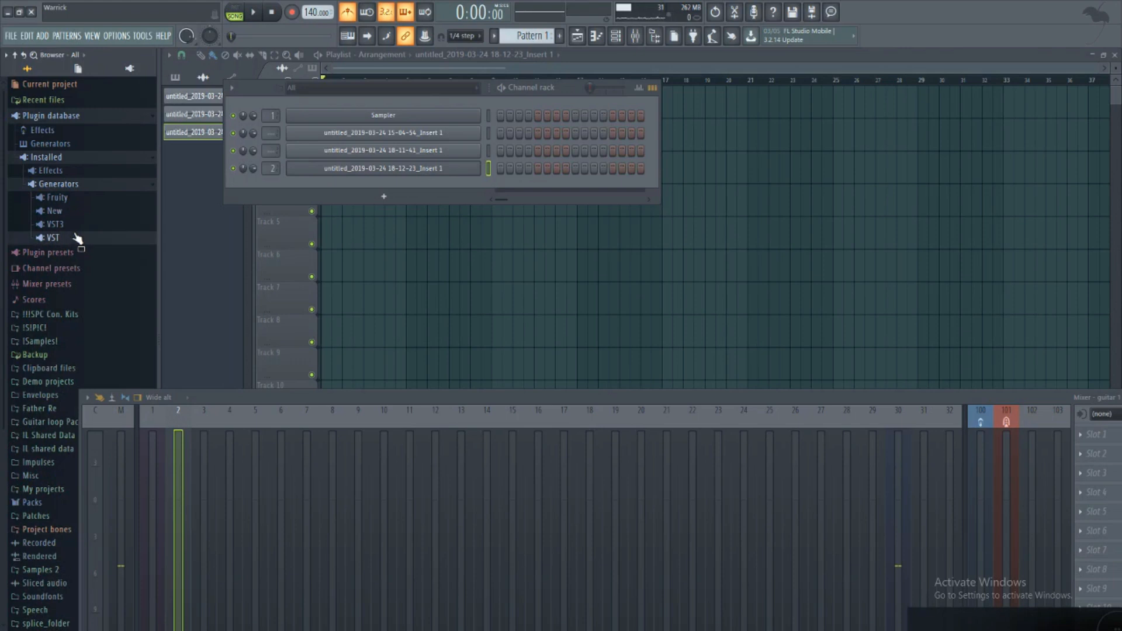
click(77, 238)
scroll(105, 281, down, 10)
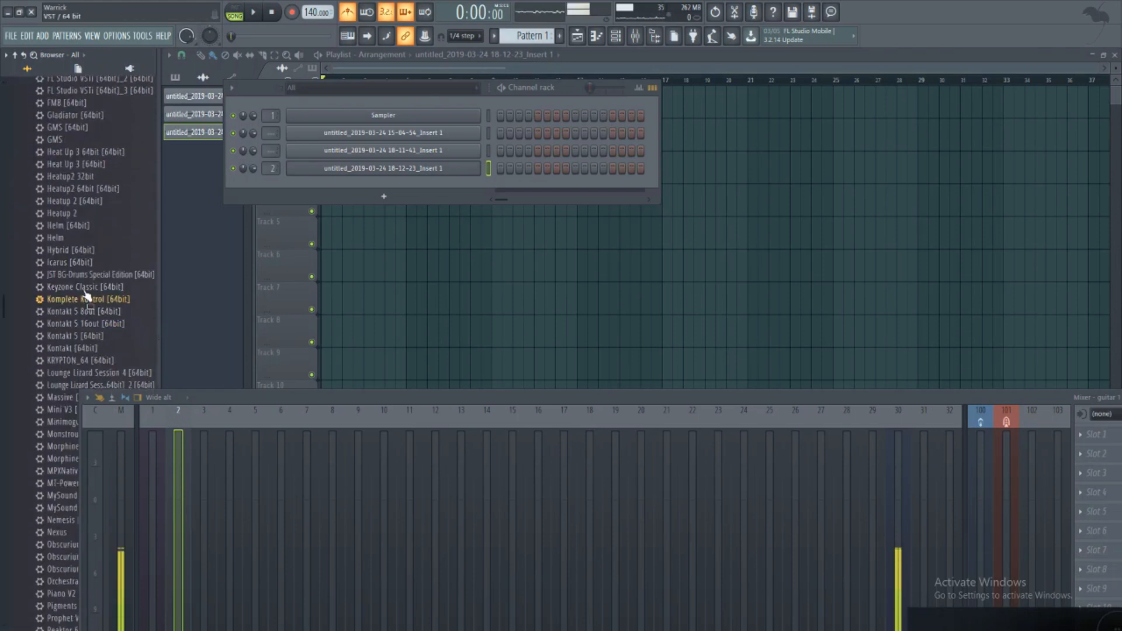
scroll(86, 295, down, 6)
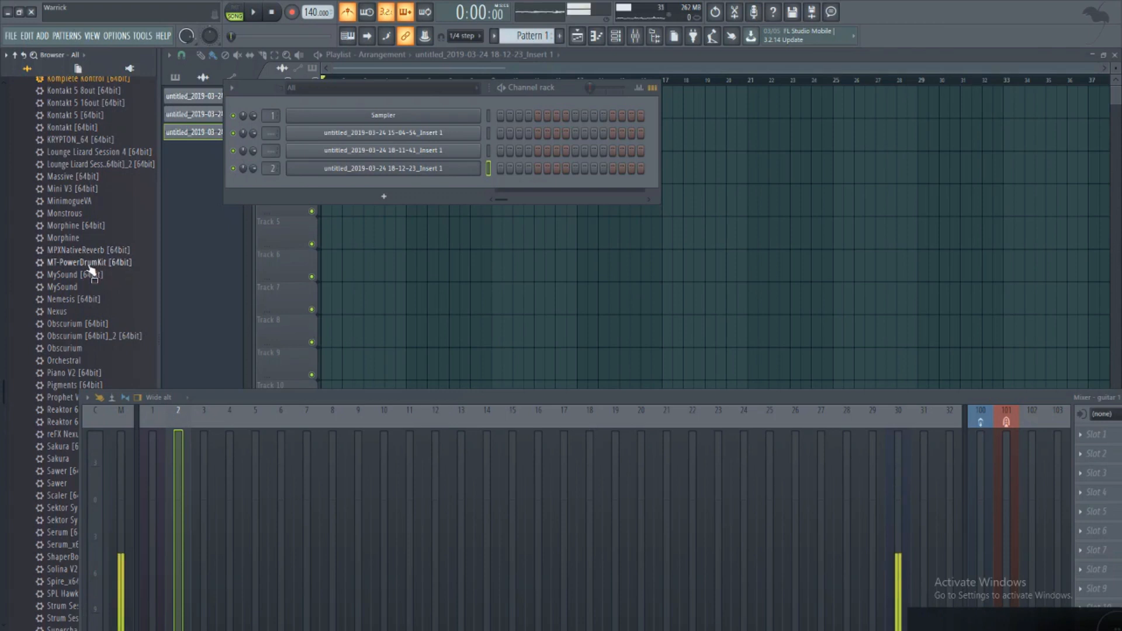
drag(93, 270, 345, 183)
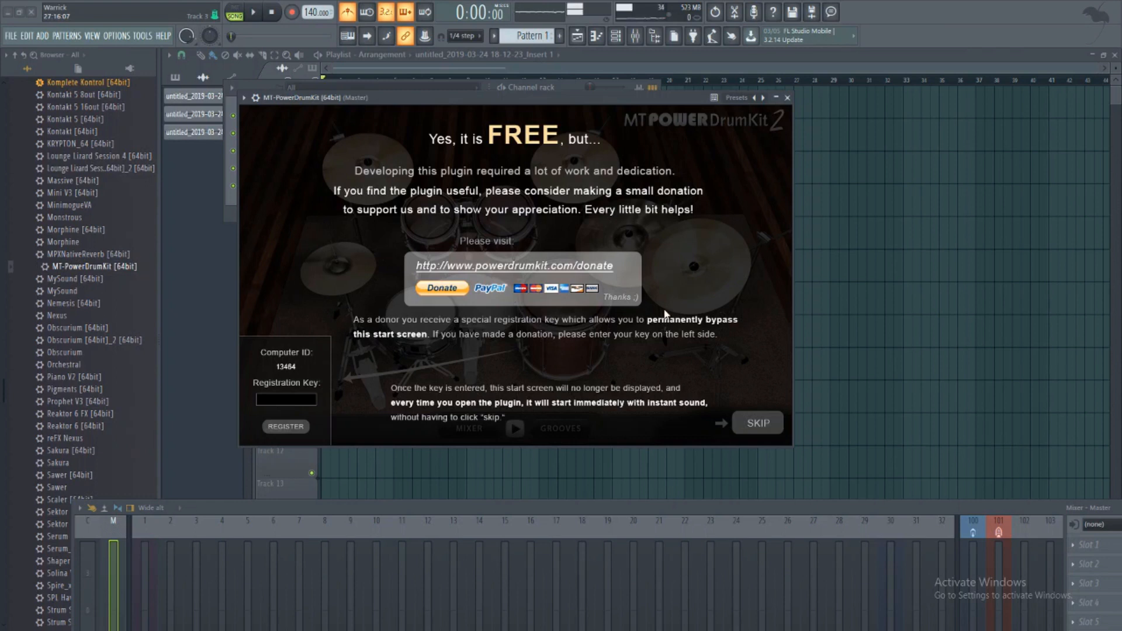
click(758, 425)
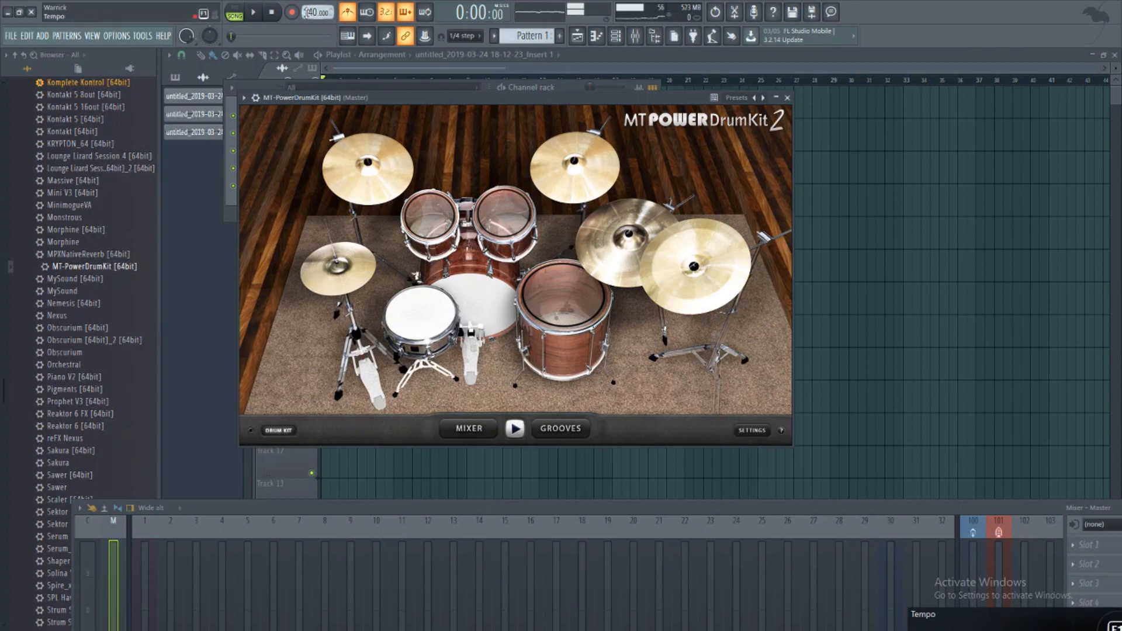
Step: Set the project tempo to 120 BPM and open the drum kit's Grooves browser
drag(306, 13, 307, 7)
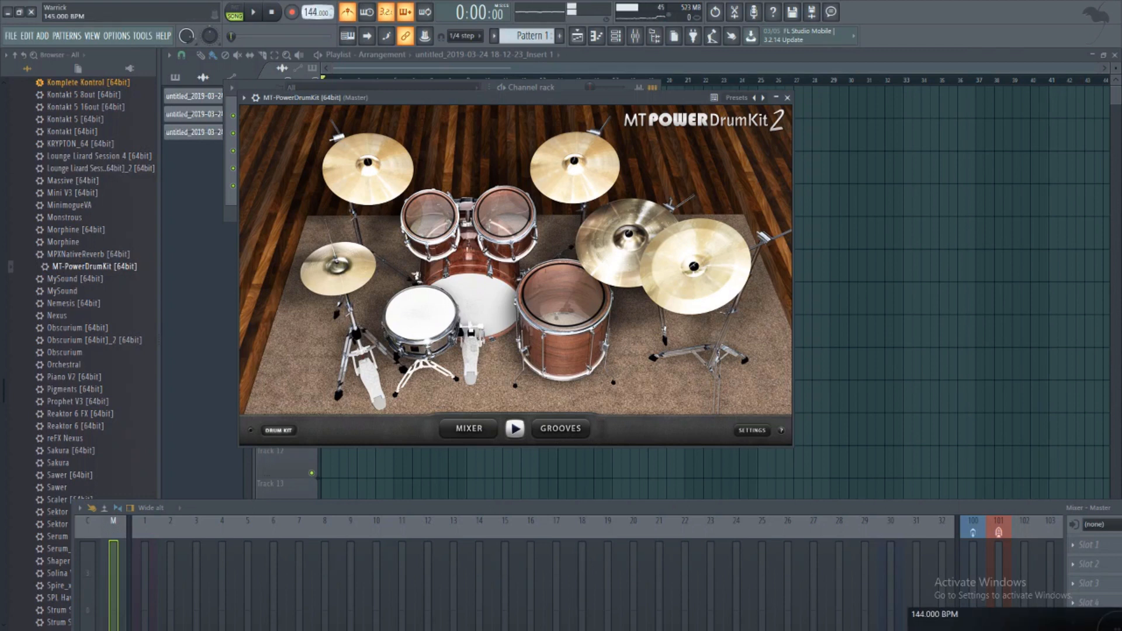
drag(306, 12, 306, 13)
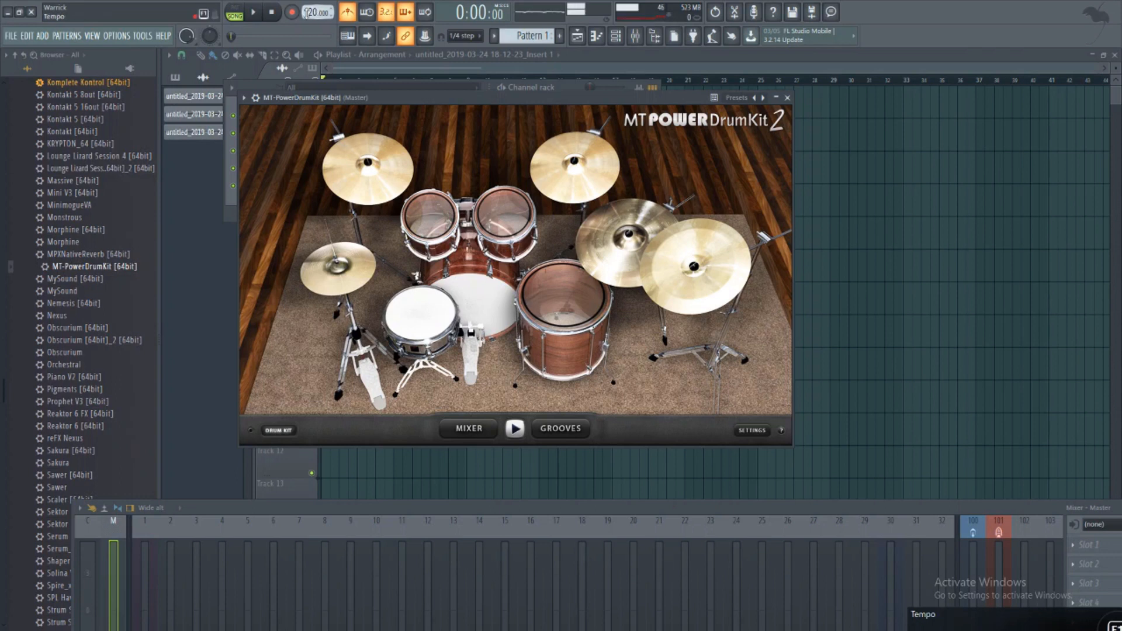
click(561, 428)
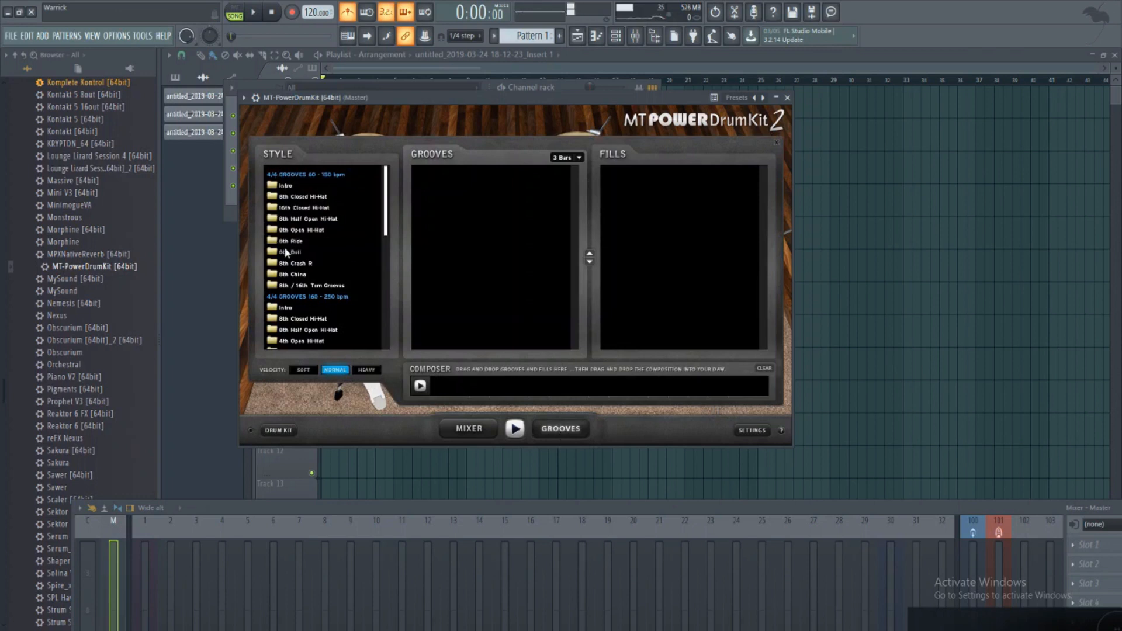
Step: Add Groove 01 of the 4/4 60-150 bpm 8th Closed Hi-Hat style and its Fill 01 to the Composer and preview the sequence
click(275, 197)
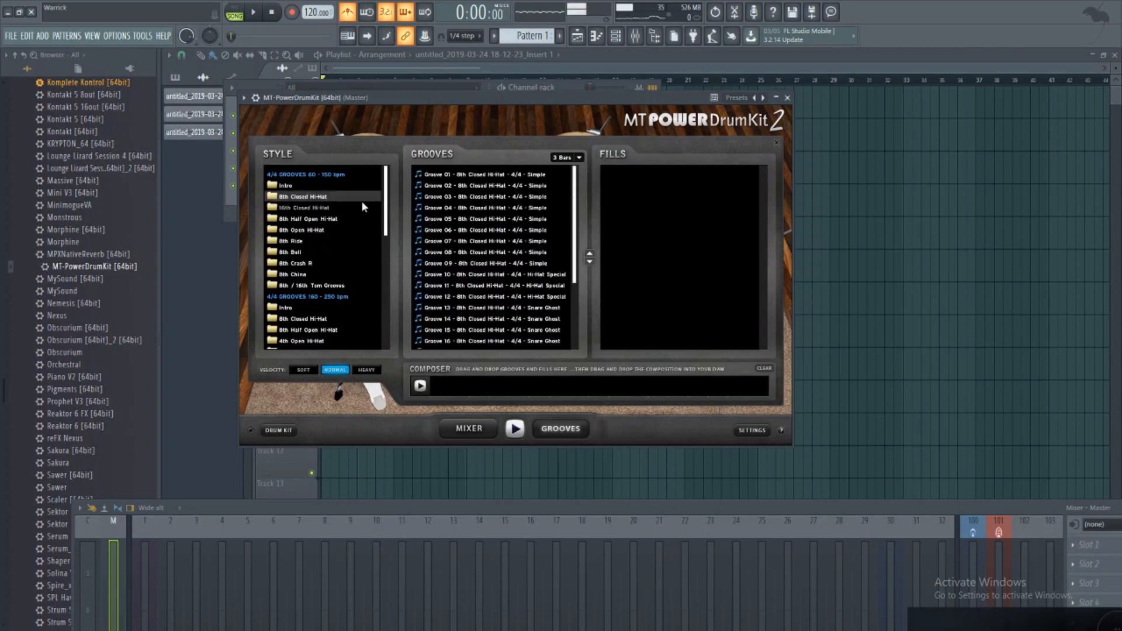
click(462, 174)
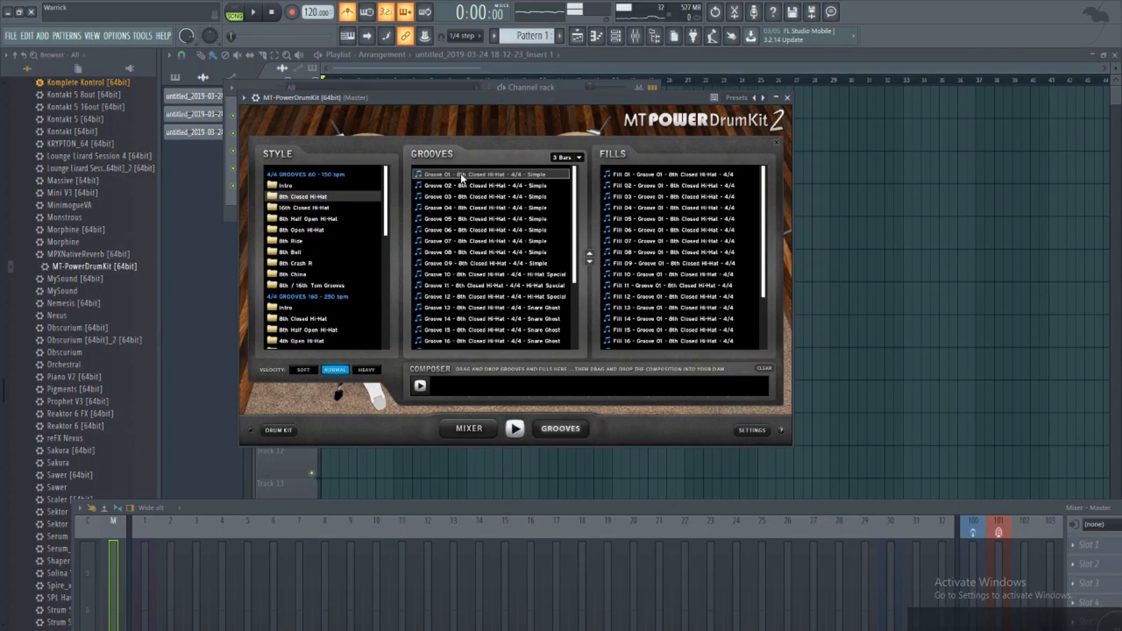
drag(448, 177, 442, 393)
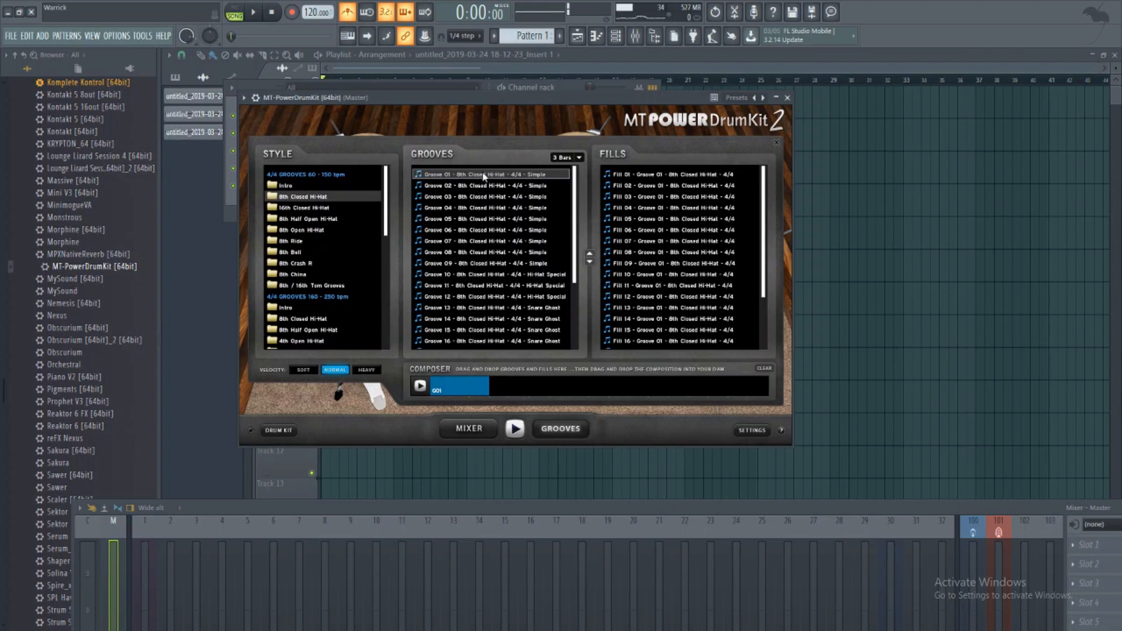
click(658, 179)
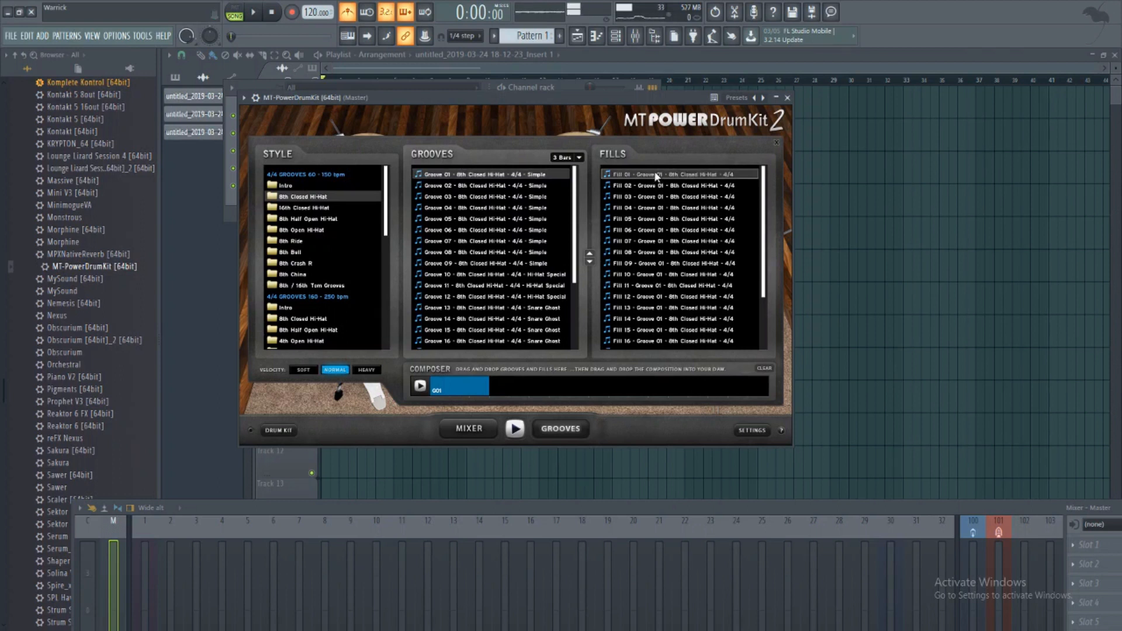
drag(645, 172, 506, 393)
click(420, 387)
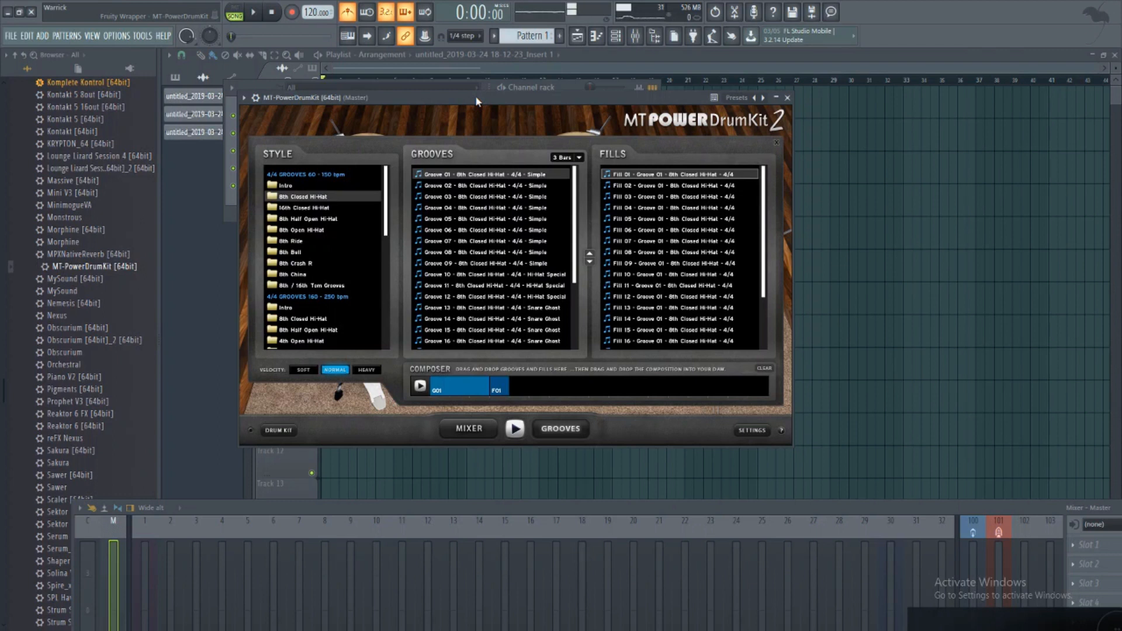
Step: Copy the composed drum sequence onto the MT-PowerDrumKit channel and play it back in pattern mode with the channel rack widened
drag(476, 98, 785, 111)
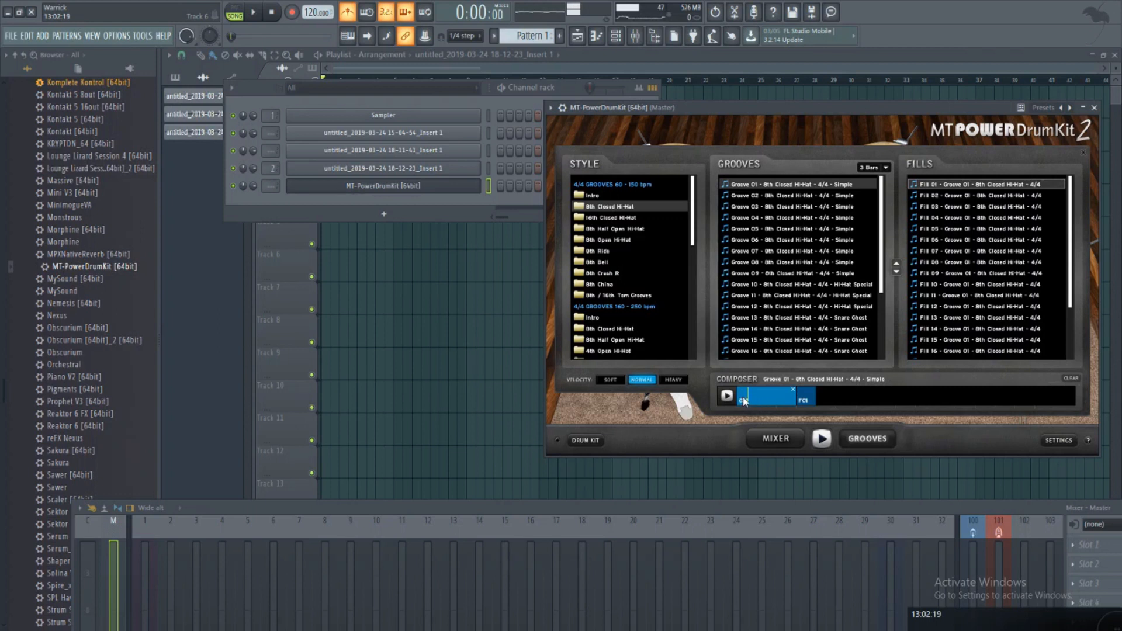
drag(741, 403, 455, 188)
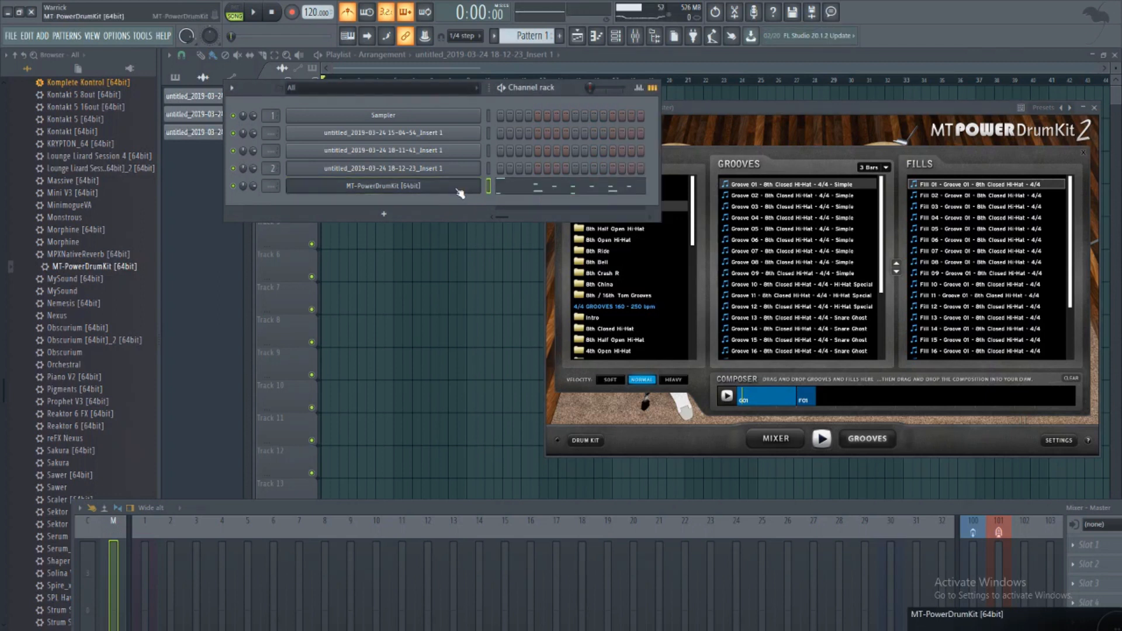
click(239, 13)
click(254, 13)
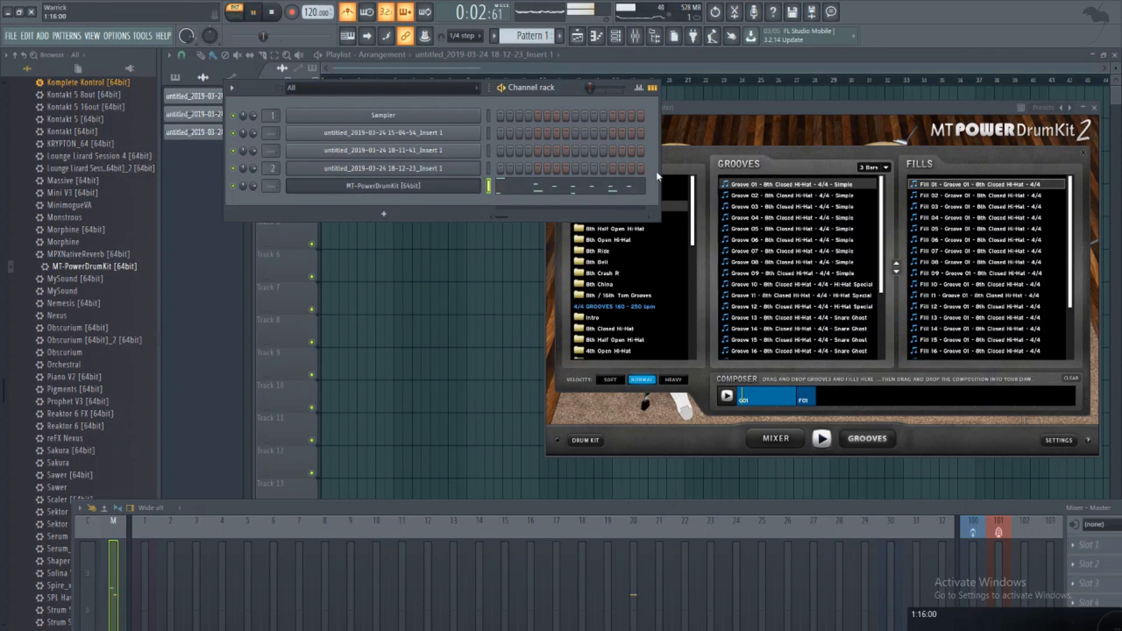
drag(658, 176, 1107, 175)
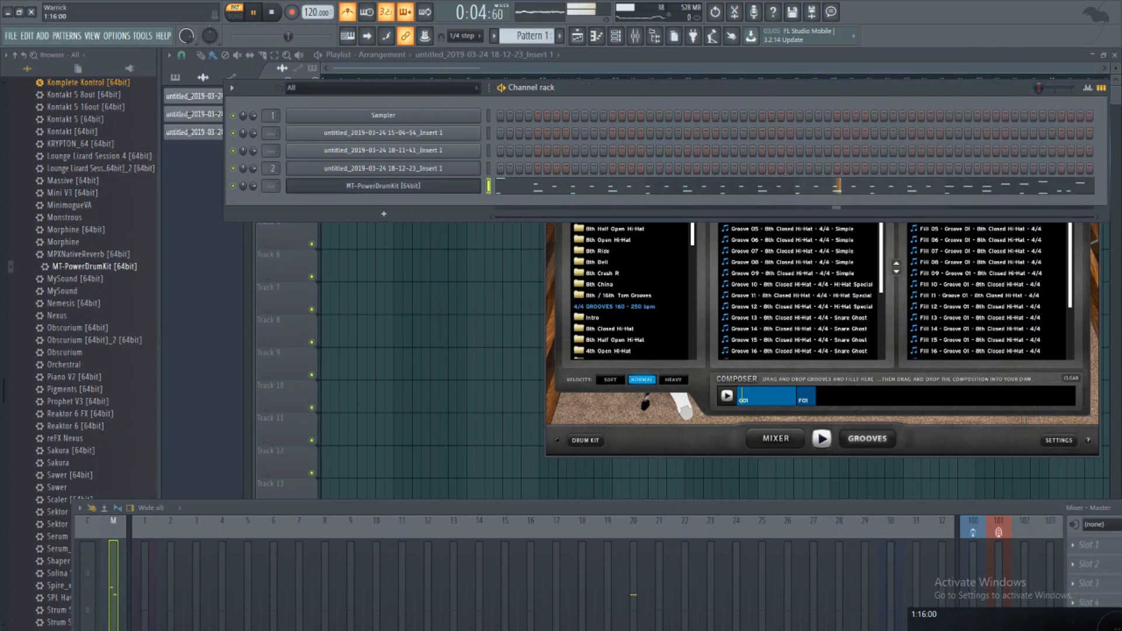
drag(633, 88, 531, 108)
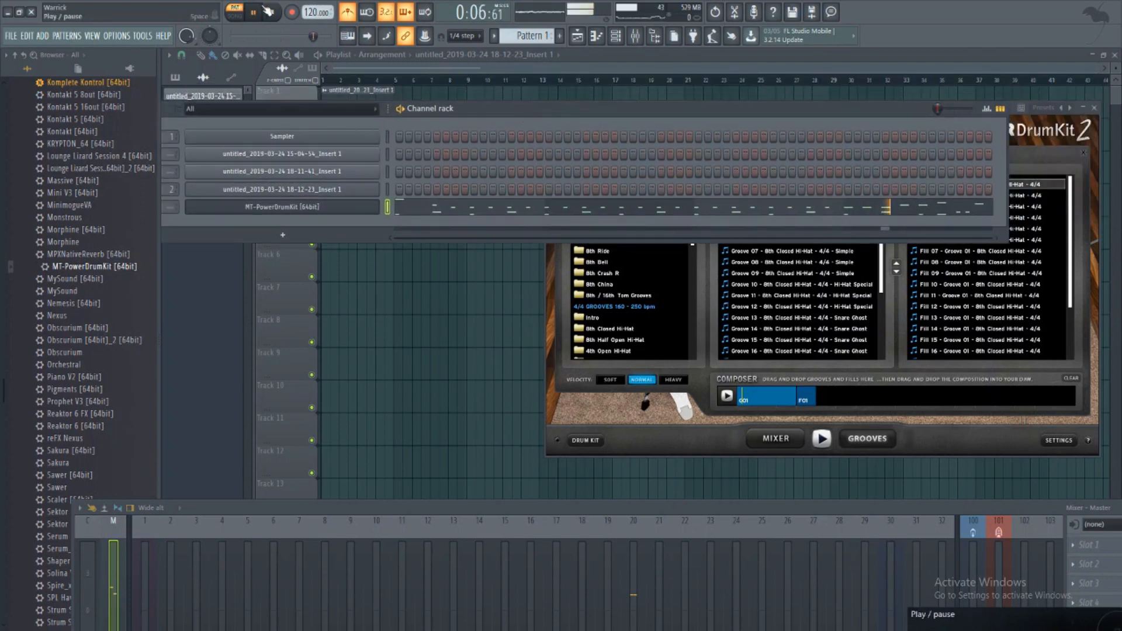
click(269, 11)
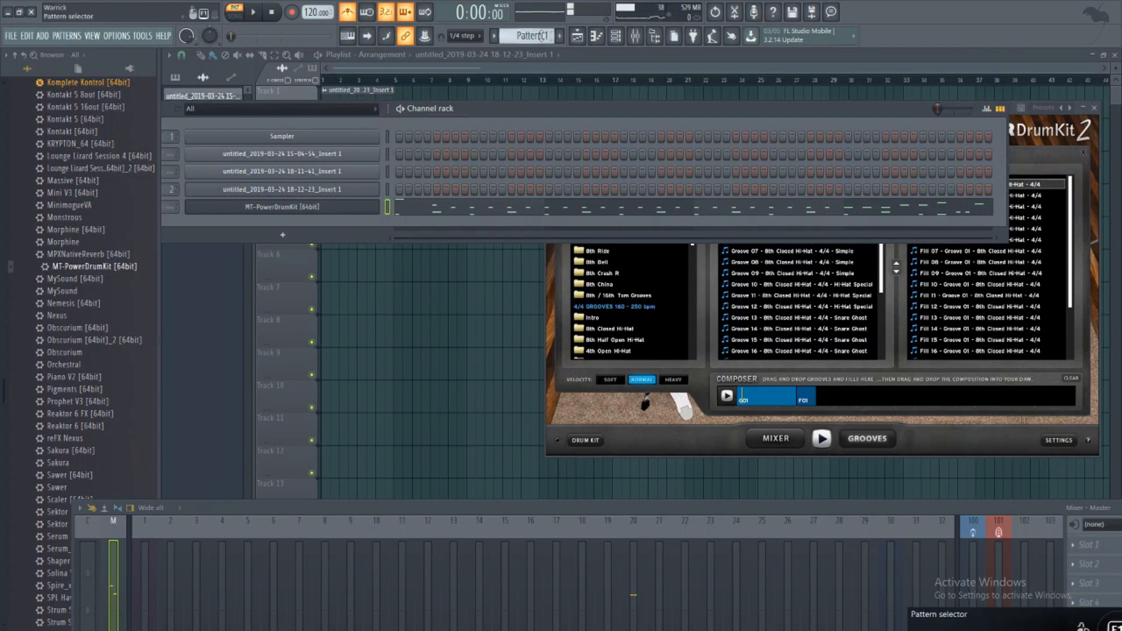
Step: Place Pattern 1 at bar 1 of playlist Track 2 and delete the old guitar clip on Track 1
click(527, 35)
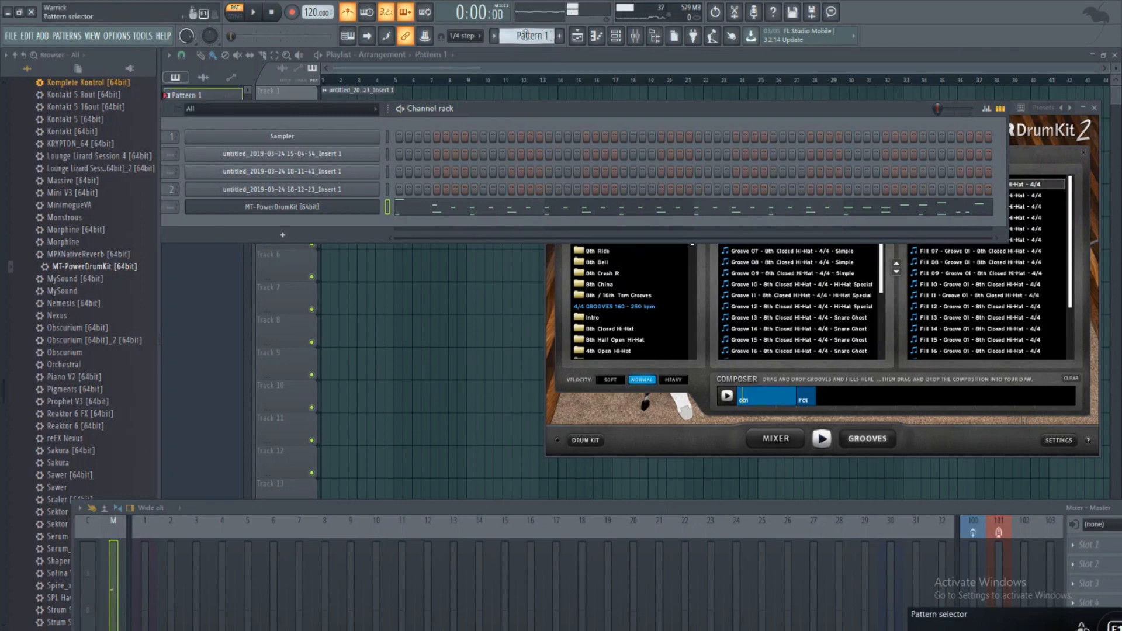
drag(610, 115, 669, 199)
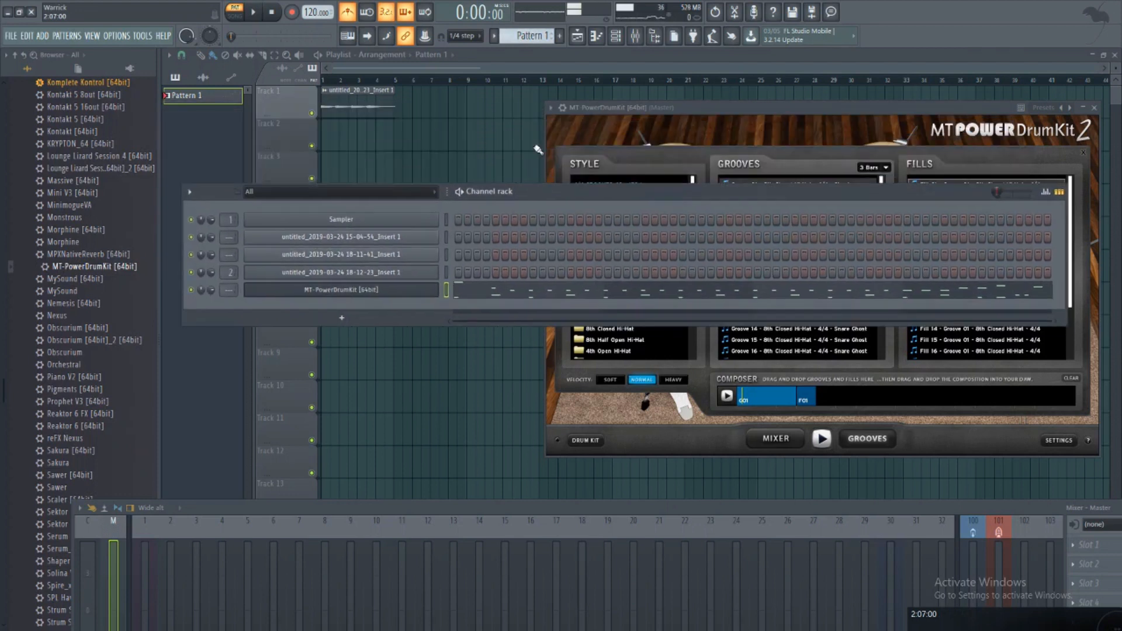
click(181, 80)
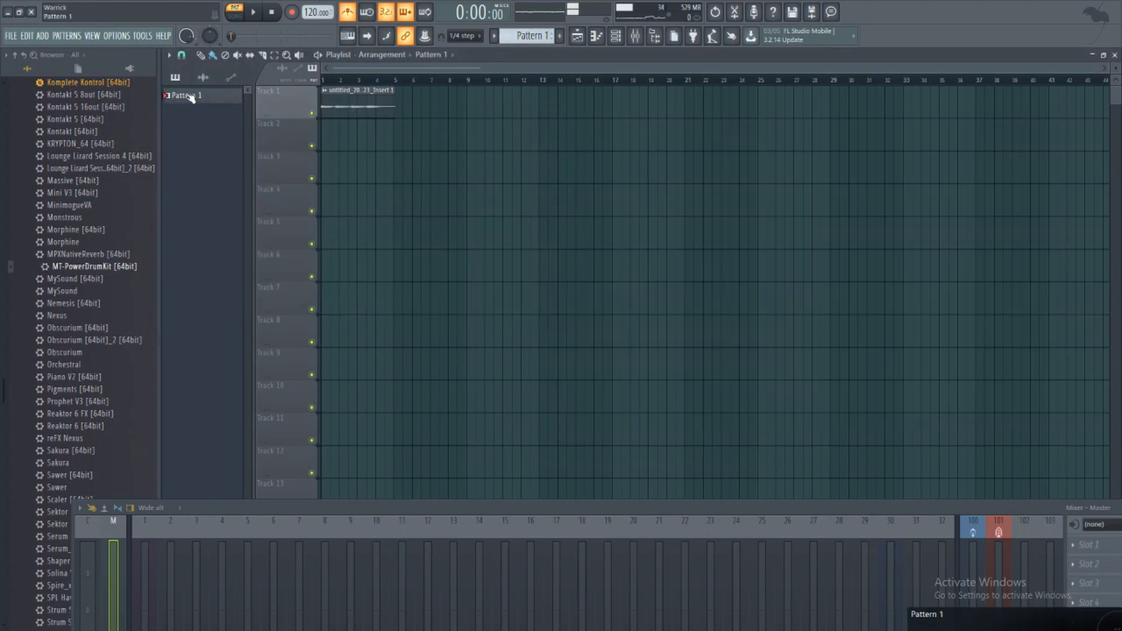
drag(190, 105, 322, 139)
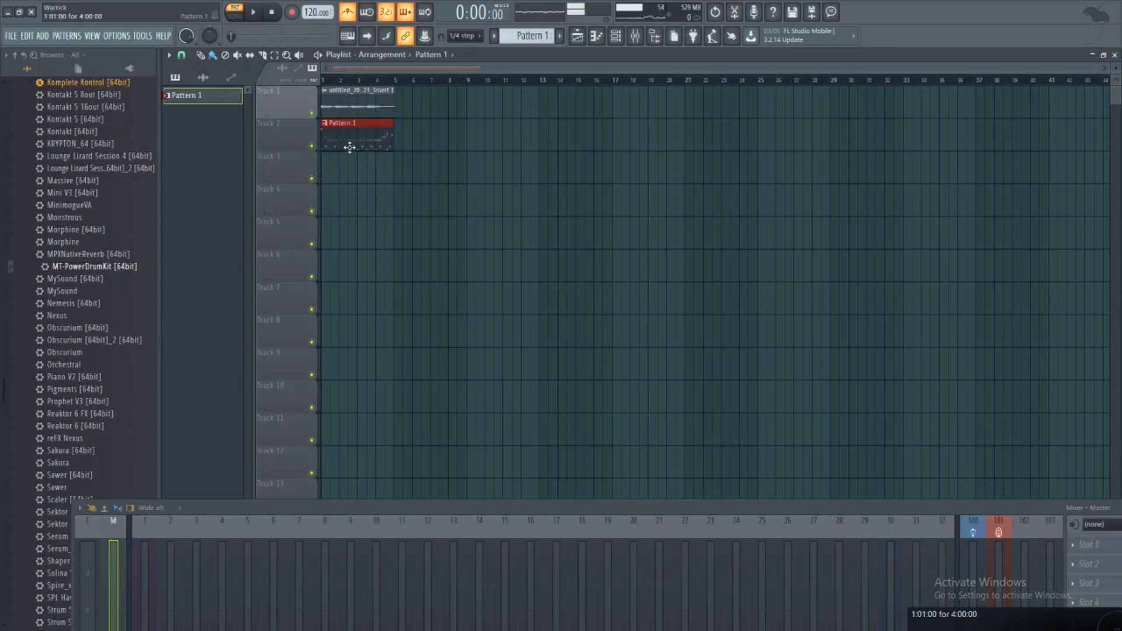
right_click(356, 107)
Step: Repeat Pattern 1 along Track 2 until four copies run back to back, and switch playback to song mode
drag(331, 135, 565, 138)
scroll(516, 76, down, 2)
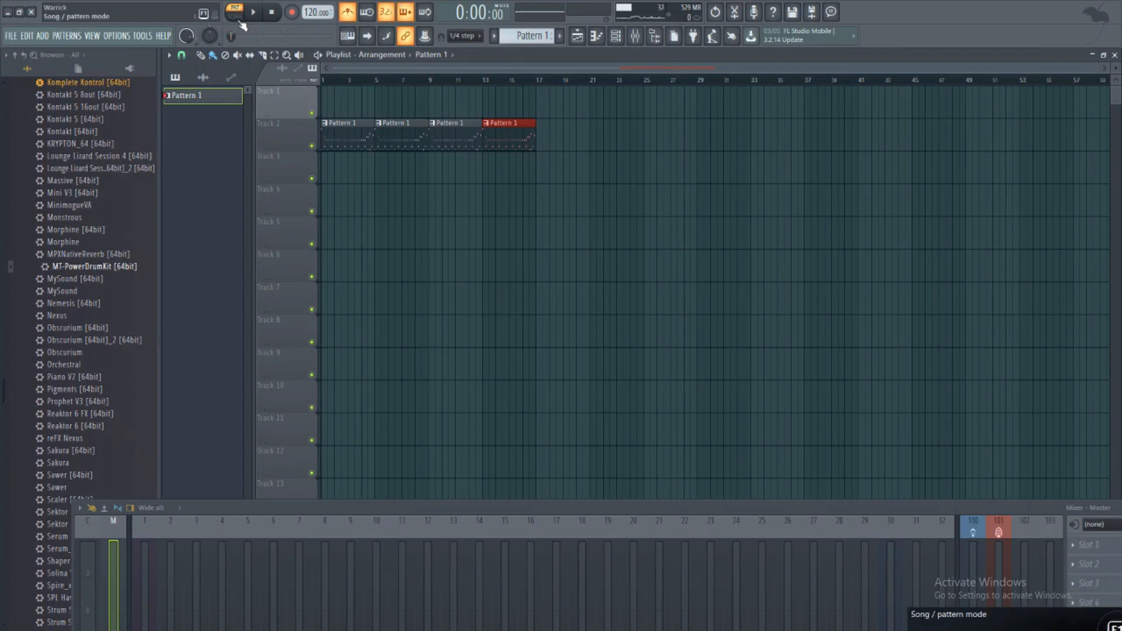
click(239, 21)
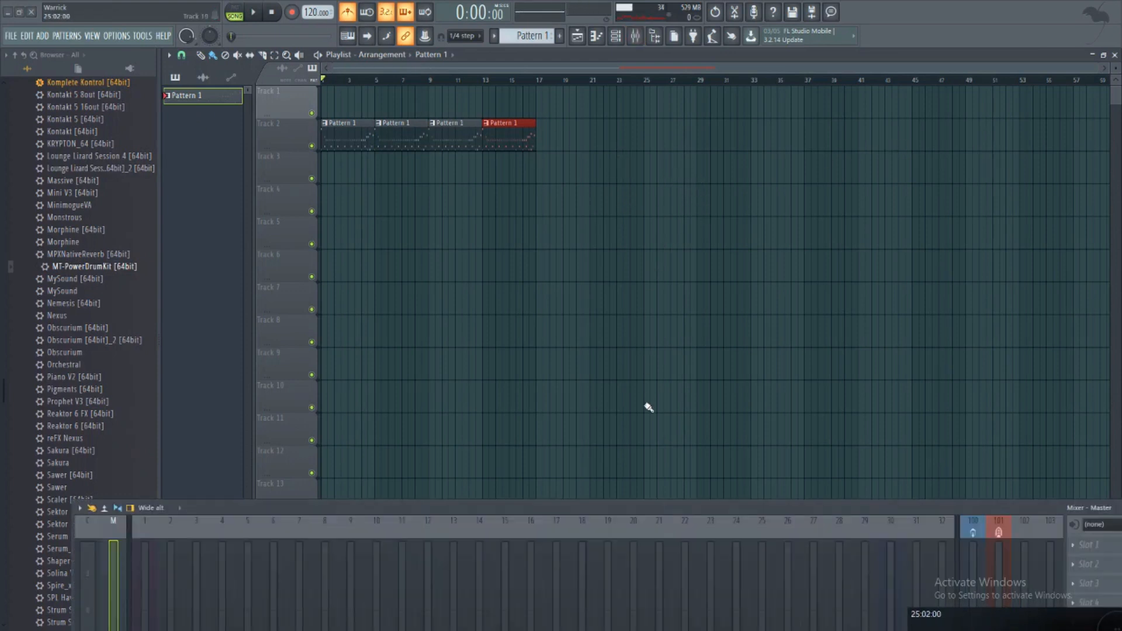
Step: Raise the mixer to check that Insert 1 is armed for recording, and collapse it to its title bar beside the playlist
drag(607, 505, 631, 61)
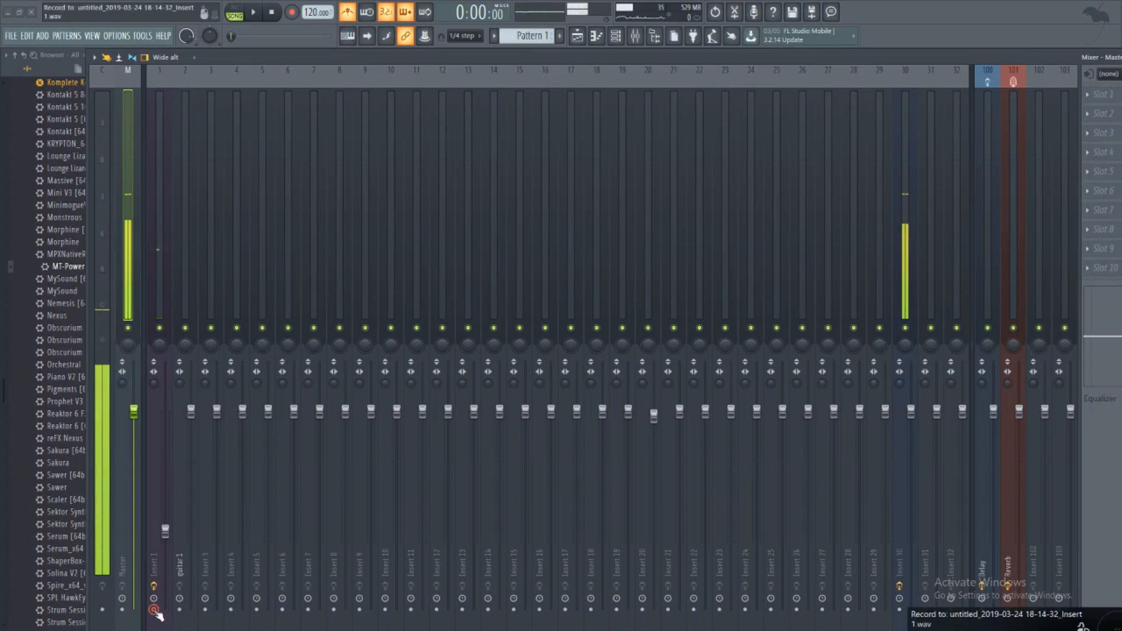
drag(711, 59, 611, 76)
click(1083, 75)
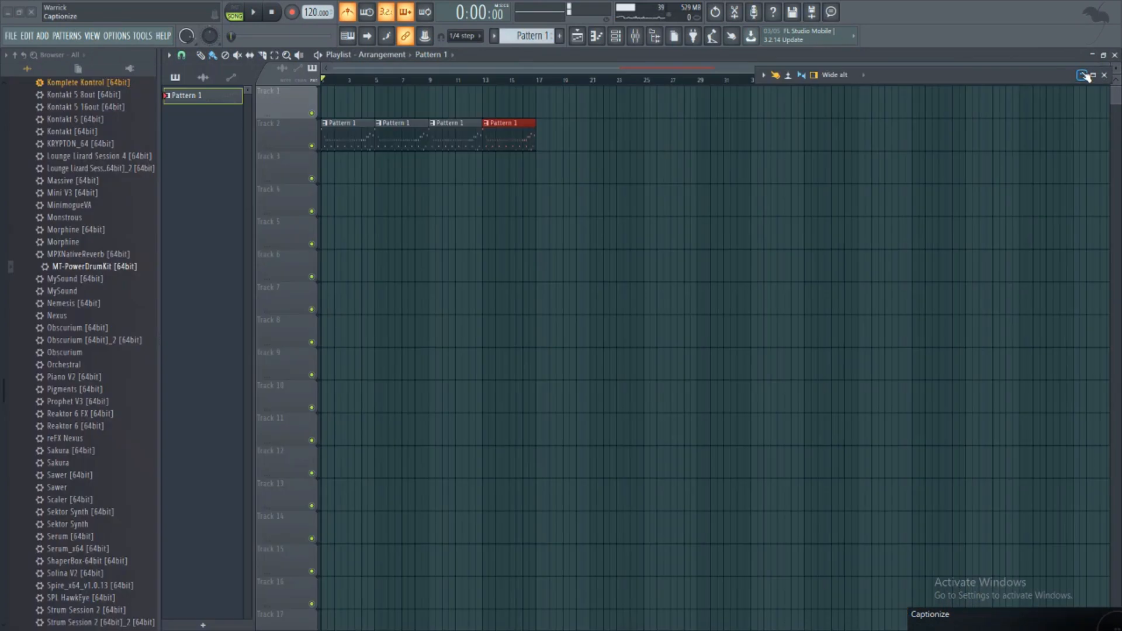
drag(912, 75, 1095, 367)
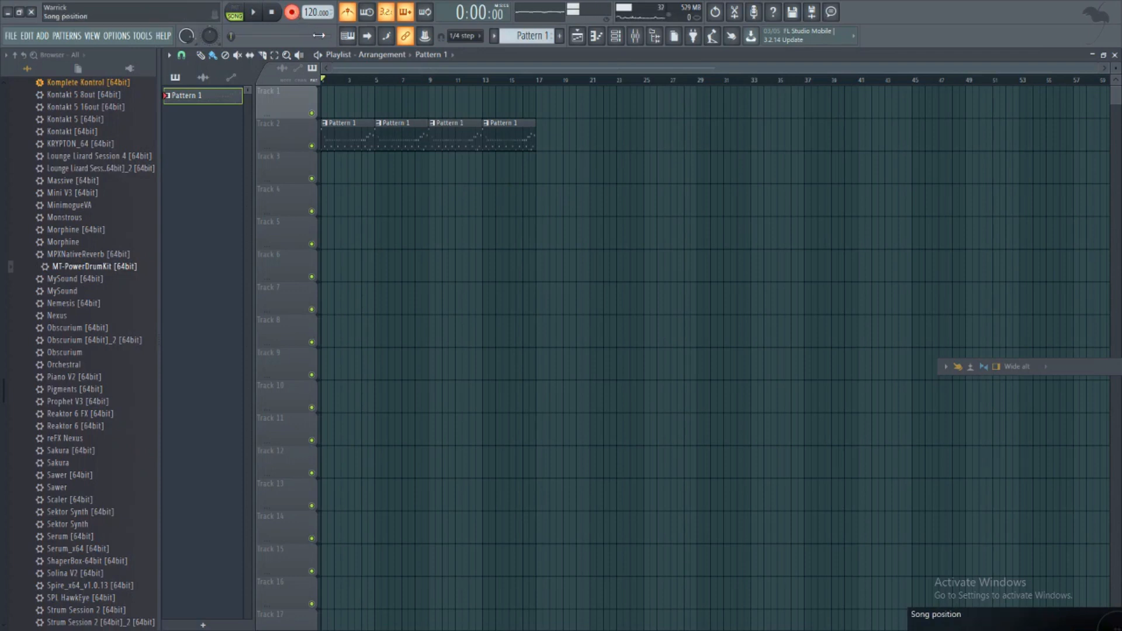
Step: Turn off the metronome and record a guitar take about eight bars long over the drum patterns
click(348, 13)
key(space)
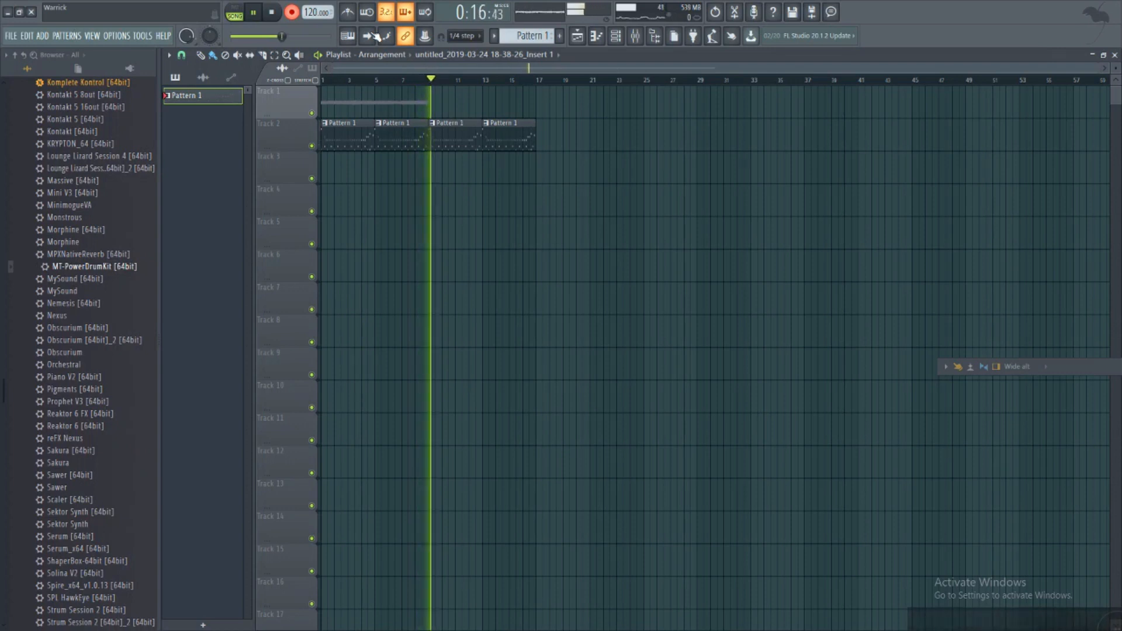
key(space)
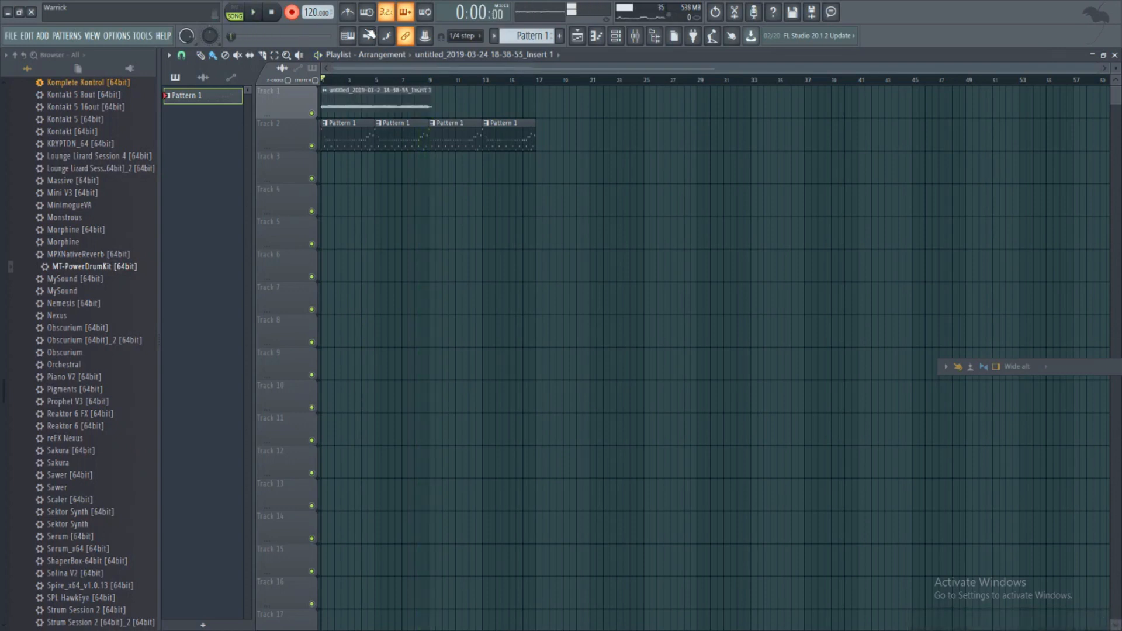
Step: Review the settings of the newly recorded guitar clip on Track 1 and close them
double_click(364, 104)
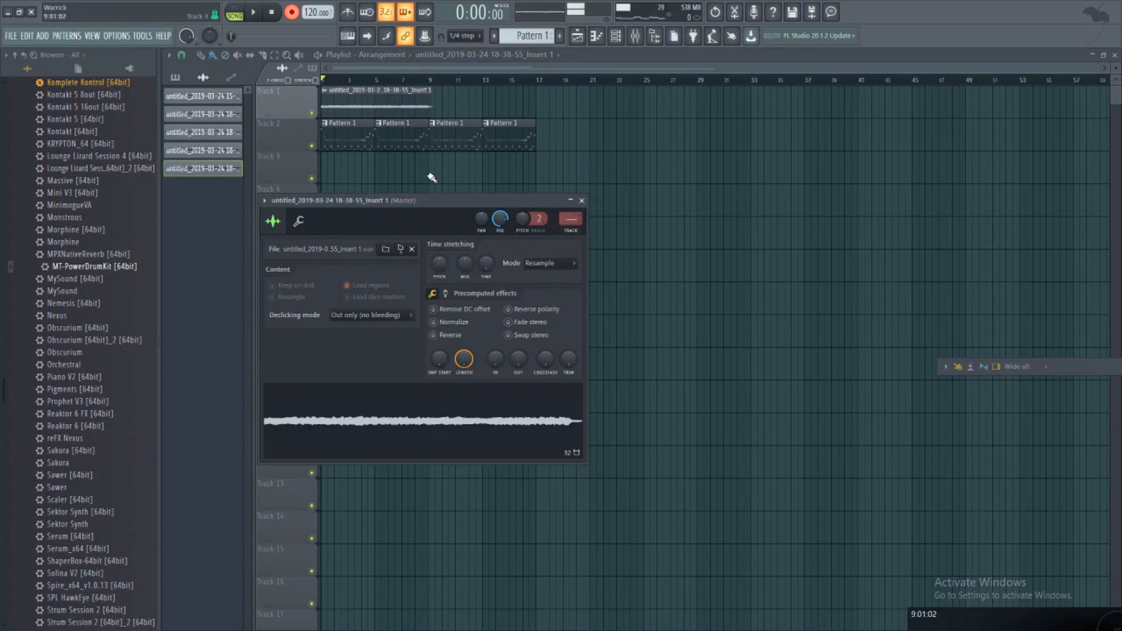
key(Escape)
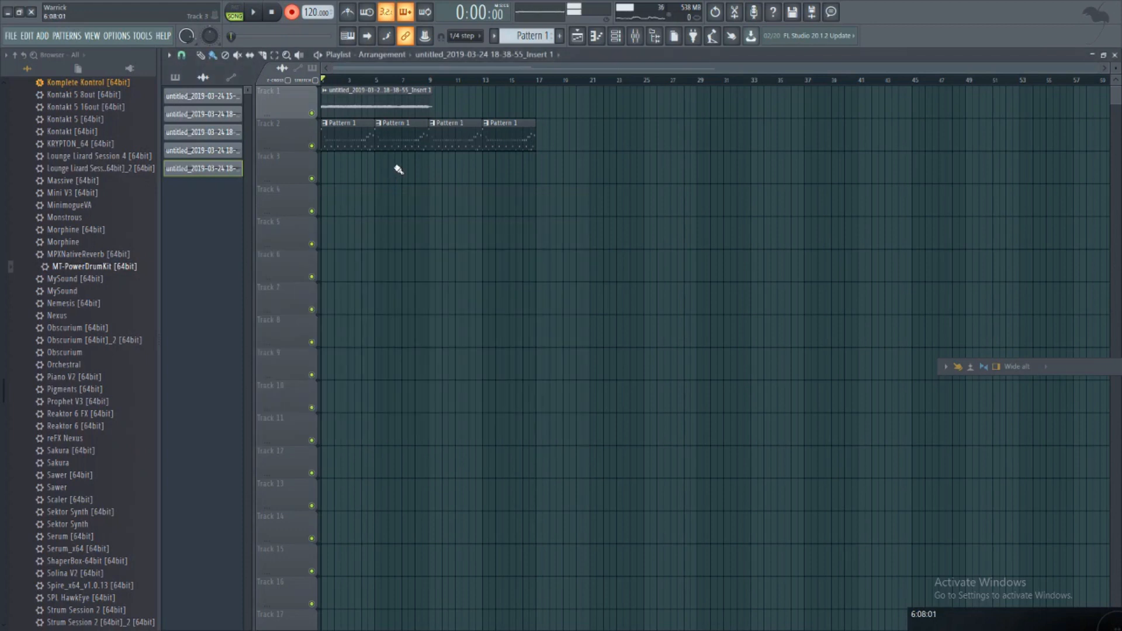